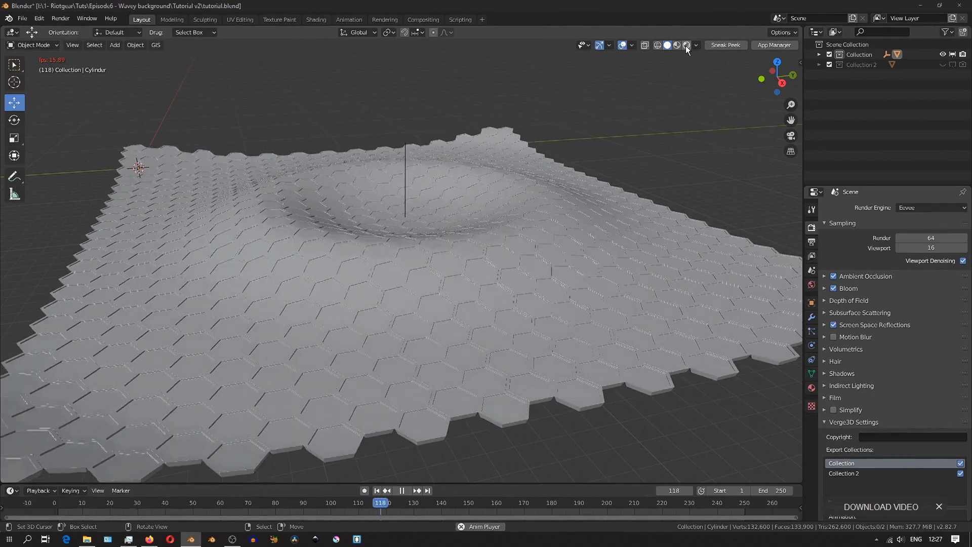
# Step: Switch to Rendered shading, select the Cylinder, and set the end frame to 2500
pyautogui.click(686, 45)
pyautogui.moveTo(245, 284); pyautogui.dragTo(400, 253, button='middle')
pyautogui.click(282, 280)
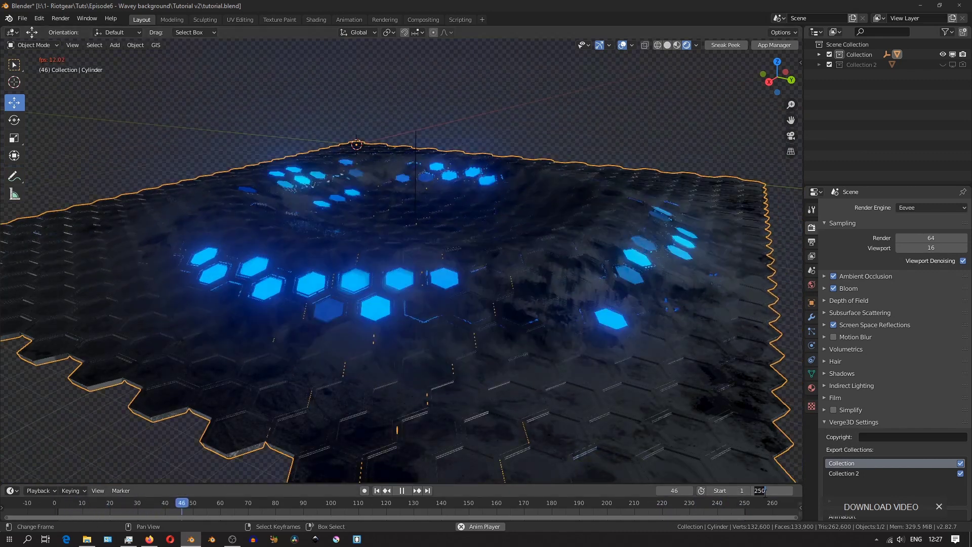
pyautogui.click(763, 491)
pyautogui.write('0')
pyautogui.press('Return')
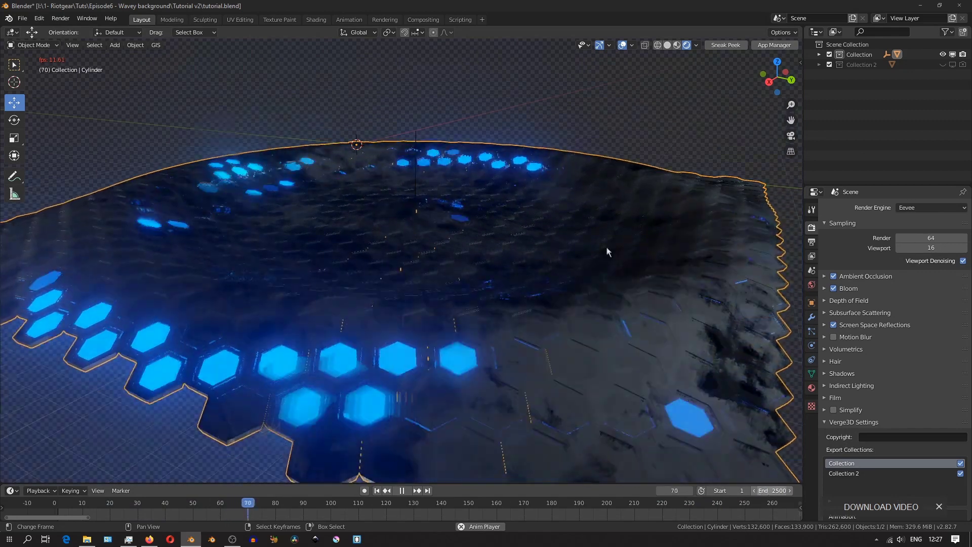
# Step: Show the Cylinder's modifier stack and enter Edit Mode to inspect the hex grid
pyautogui.moveTo(189, 233); pyautogui.dragTo(282, 228, button='middle')
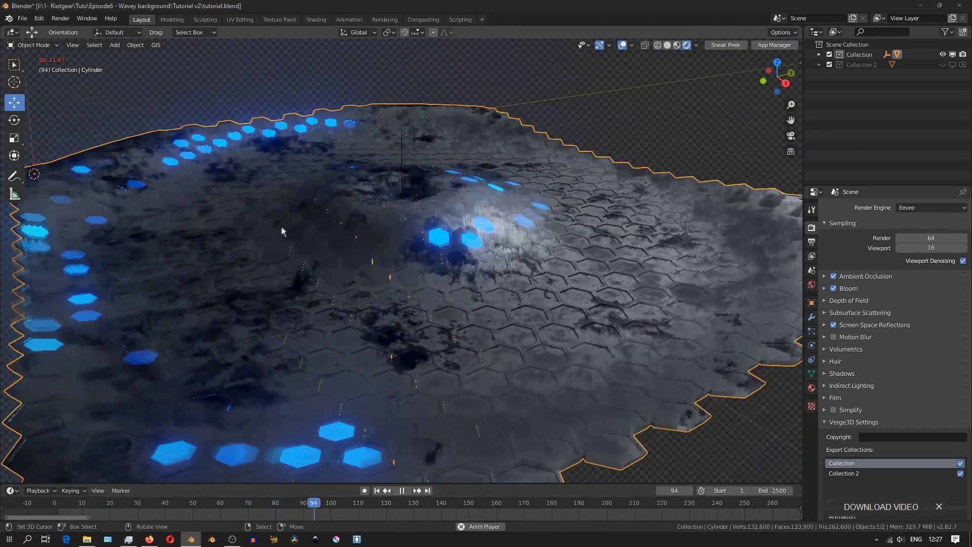
pyautogui.click(811, 317)
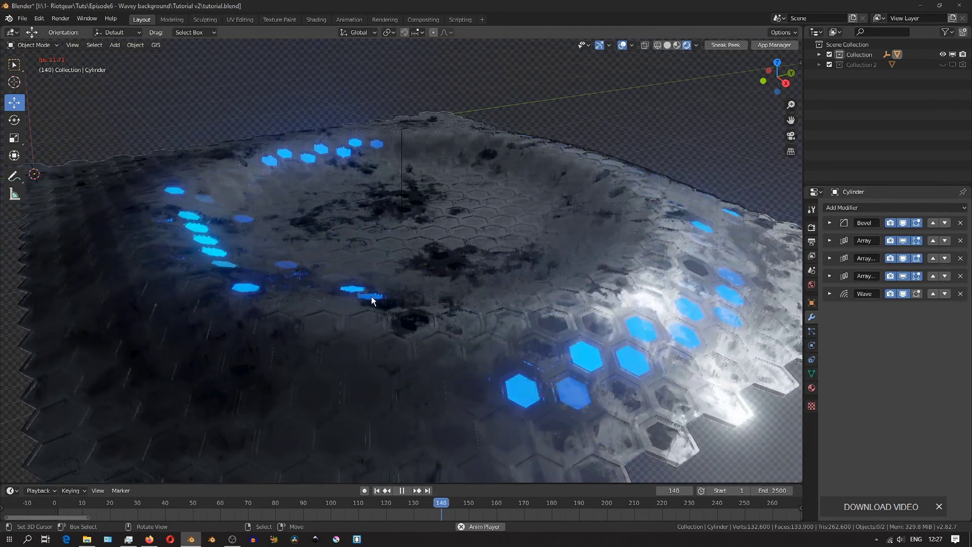
pyautogui.press('Tab')
pyautogui.moveTo(338, 287); pyautogui.dragTo(393, 248, button='middle')
pyautogui.scroll(5, 449, 250)
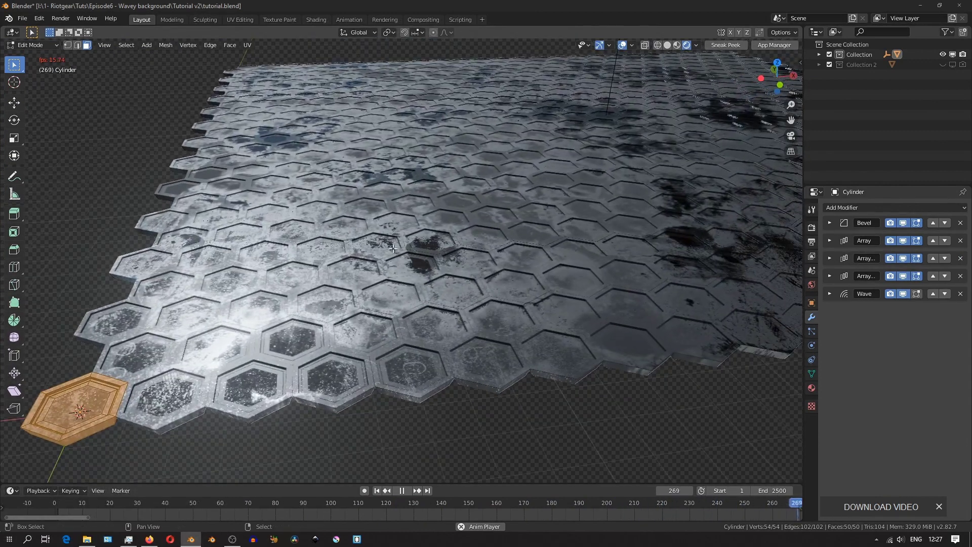
pyautogui.moveTo(332, 192); pyautogui.dragTo(382, 299, button='middle')
pyautogui.scroll(-4, 578, 271)
# Step: In Object Mode, apply the three Array modifiers with Ctrl+A, then deselect everything
pyautogui.press('Tab')
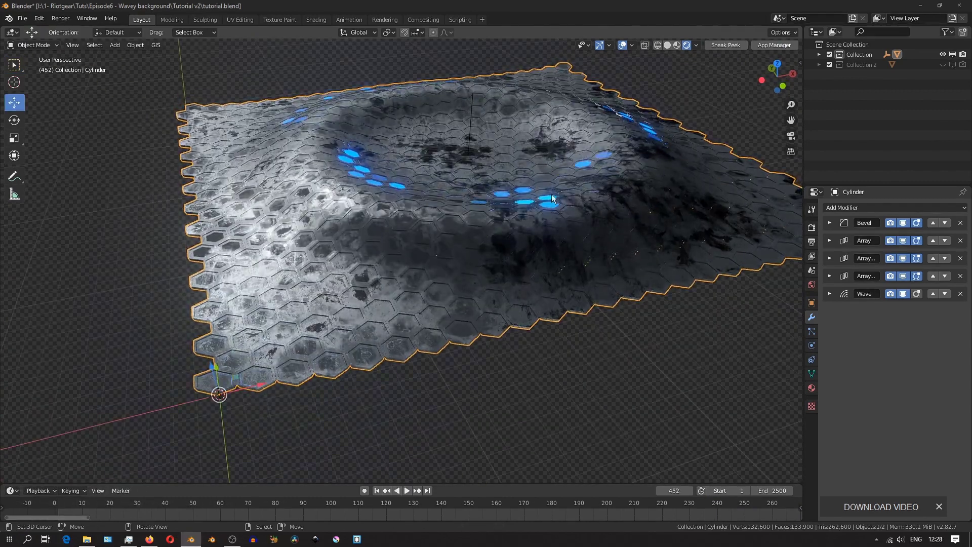
pyautogui.press('space')
pyautogui.hotkey('ctrl', 'a')
pyautogui.click(829, 241)
pyautogui.hotkey('ctrl', 'a')
pyautogui.click(829, 241)
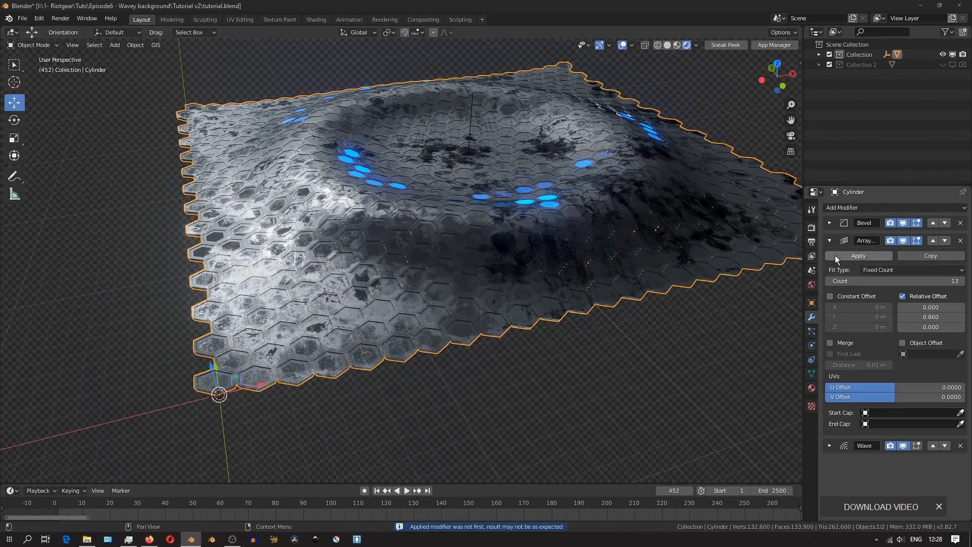
pyautogui.hotkey('ctrl', 'a')
pyautogui.scroll(10, 346, 234)
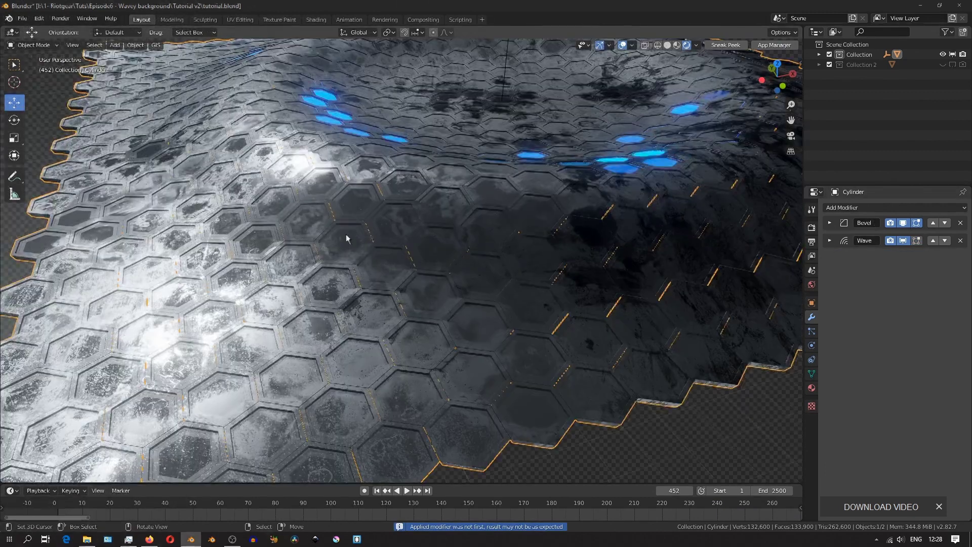
pyautogui.scroll(-5, 602, 146)
pyautogui.hotkey('alt', 'a')
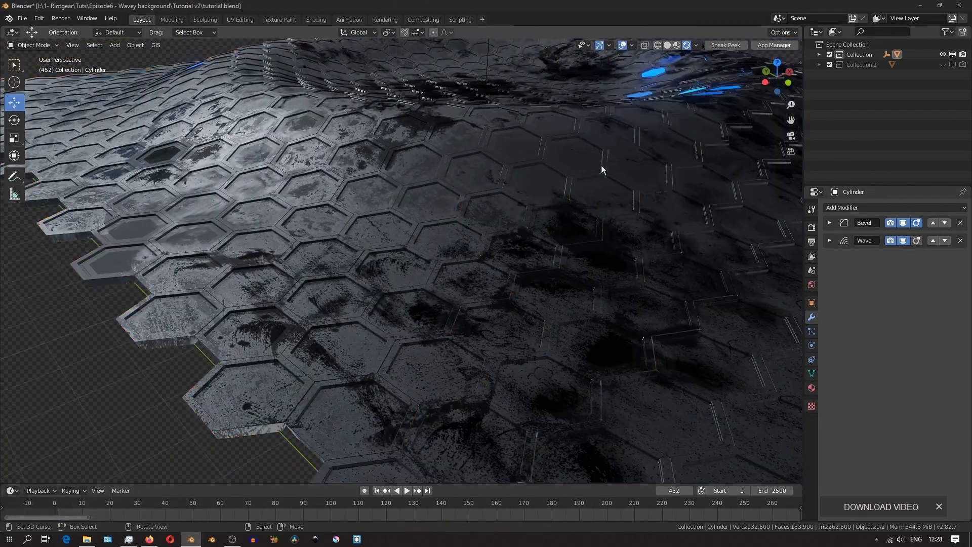
# Step: Toggle the Bevel modifier's viewport display off and back on, then collapse its panel
pyautogui.click(829, 223)
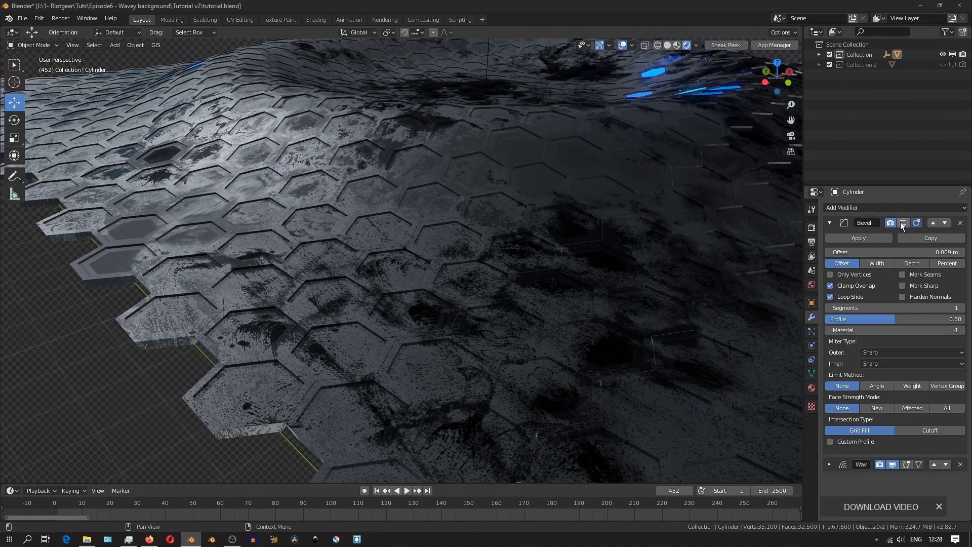
pyautogui.click(901, 223)
pyautogui.scroll(3, 643, 208)
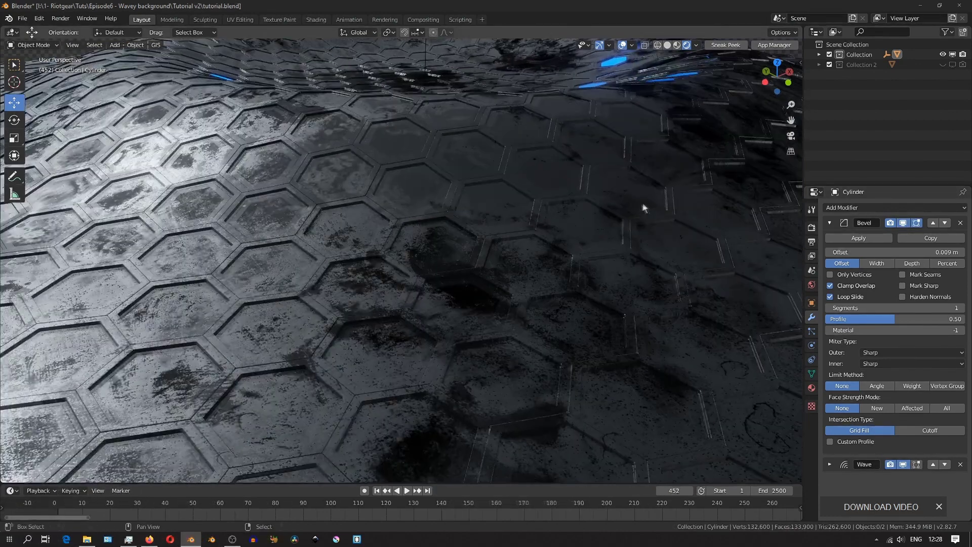
pyautogui.scroll(-3, 643, 208)
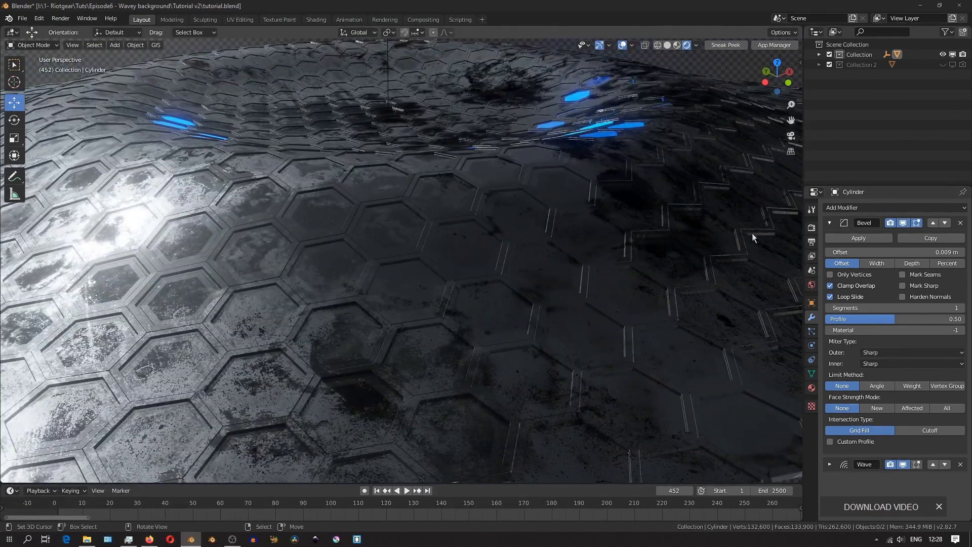
pyautogui.click(902, 223)
pyautogui.moveTo(668, 211); pyautogui.dragTo(582, 211, button='middle')
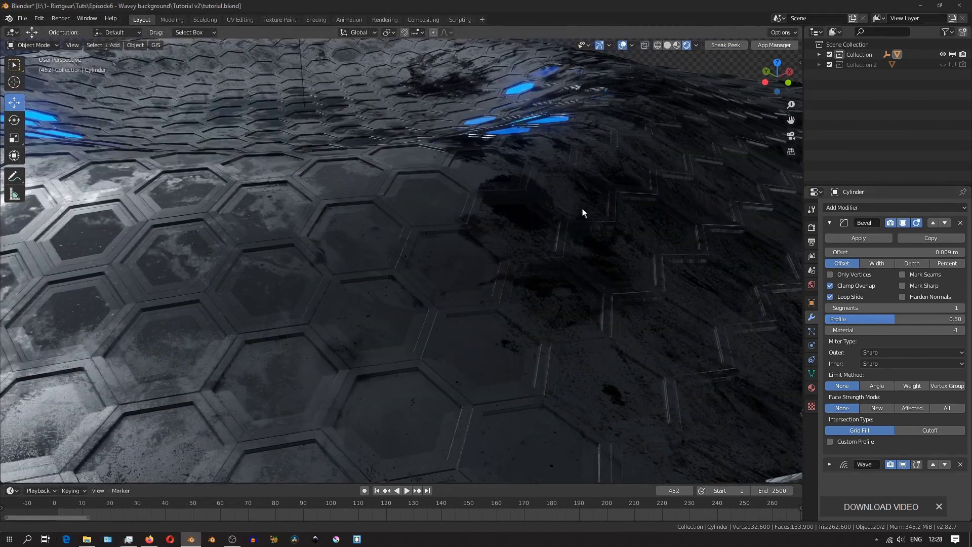
pyautogui.click(902, 223)
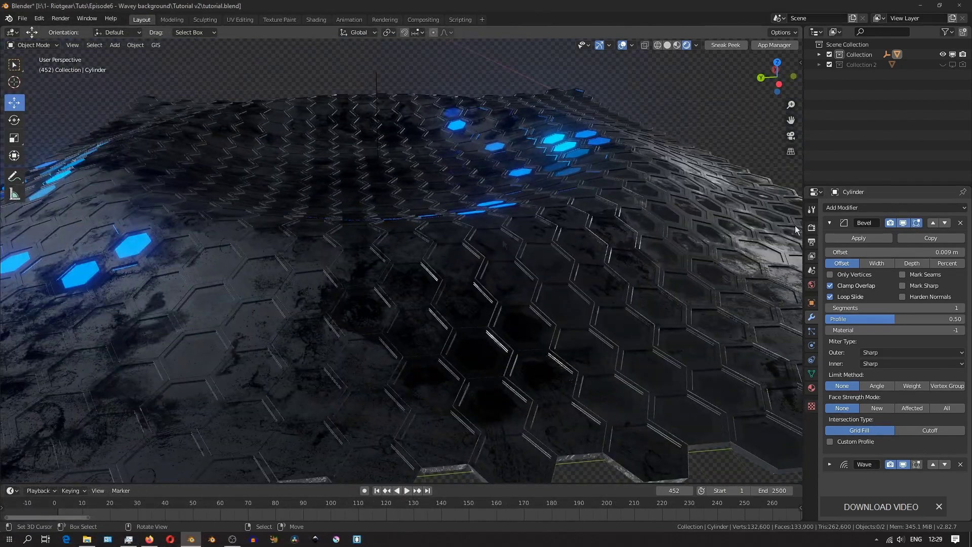
pyautogui.click(829, 222)
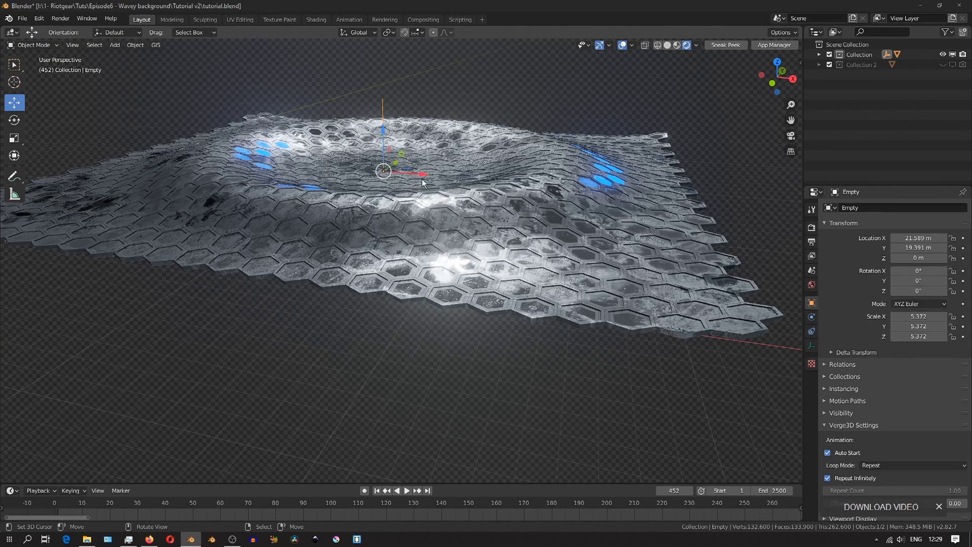
# Step: Drag the Empty back and forth along X to shift the ripple
pyautogui.moveTo(423, 175); pyautogui.dragTo(481, 183)
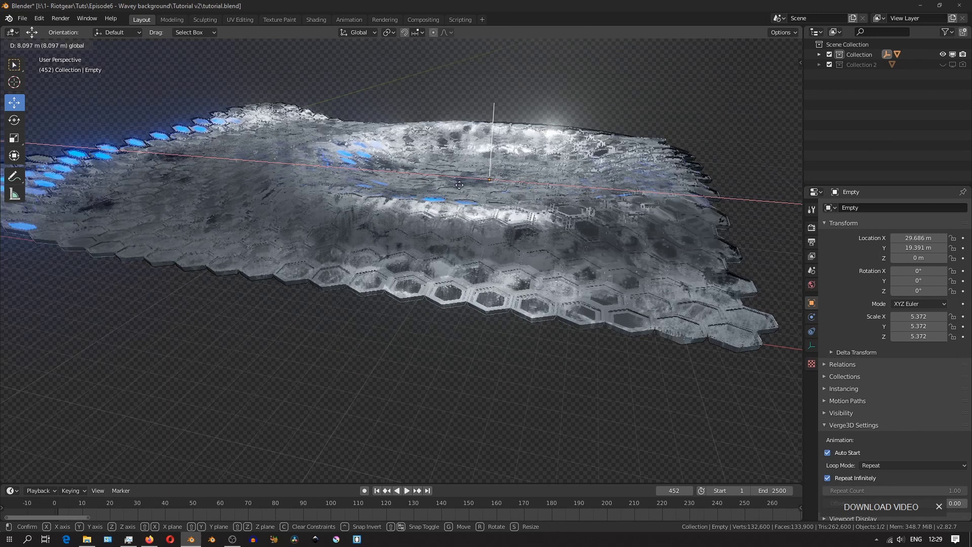
pyautogui.moveTo(397, 187); pyautogui.dragTo(301, 195)
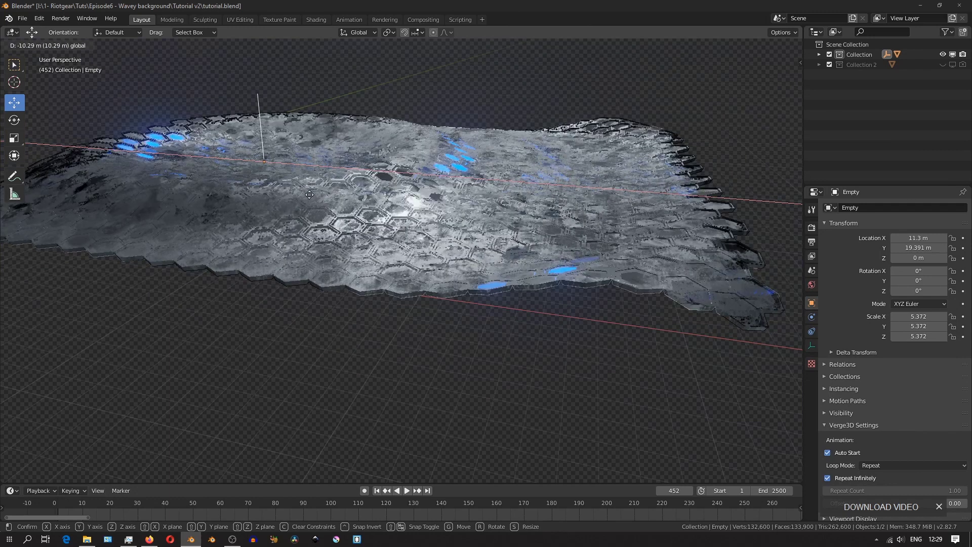
pyautogui.moveTo(396, 191); pyautogui.dragTo(425, 182)
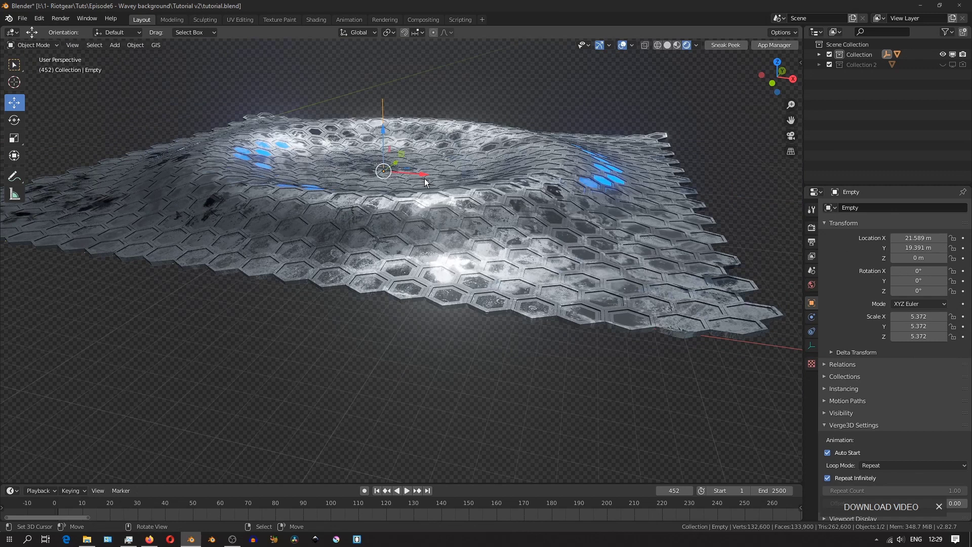
# Step: Switch back to Solid shading and start moving the Empty
pyautogui.click(667, 45)
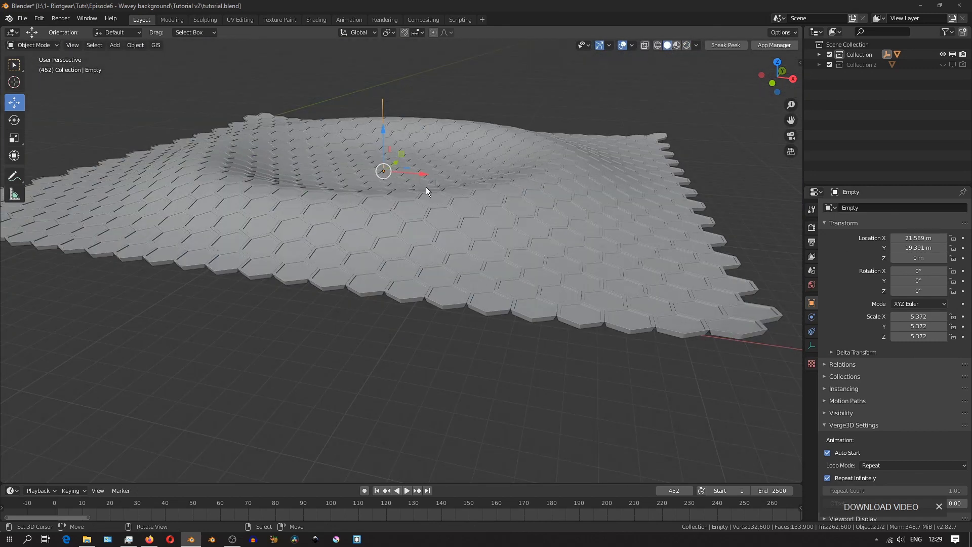
pyautogui.moveTo(426, 190); pyautogui.dragTo(442, 191, button='middle')
pyautogui.press('g')
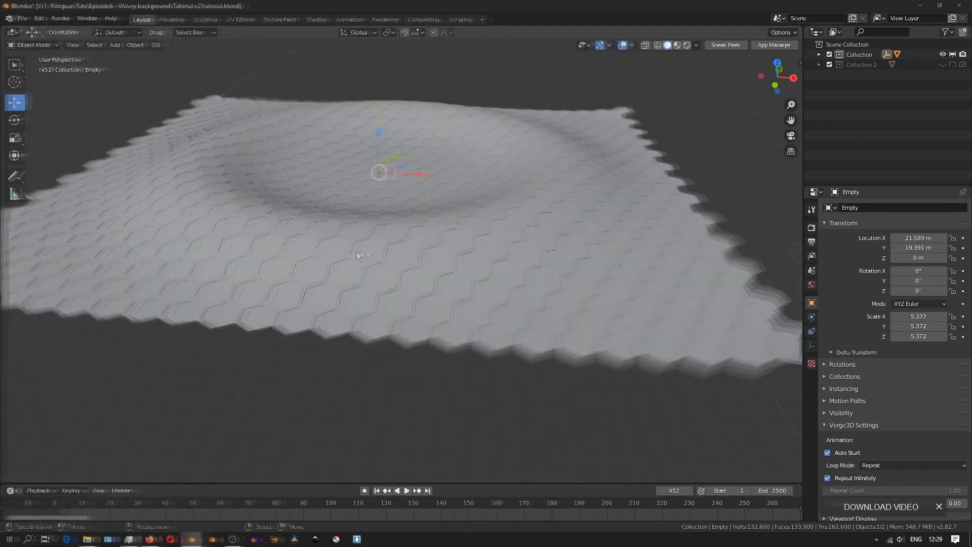
# Step: Select the hex grid and switch it between Edit Mode and Weight Paint
pyautogui.click(374, 241)
pyautogui.press('Tab')
pyautogui.press('Tab')
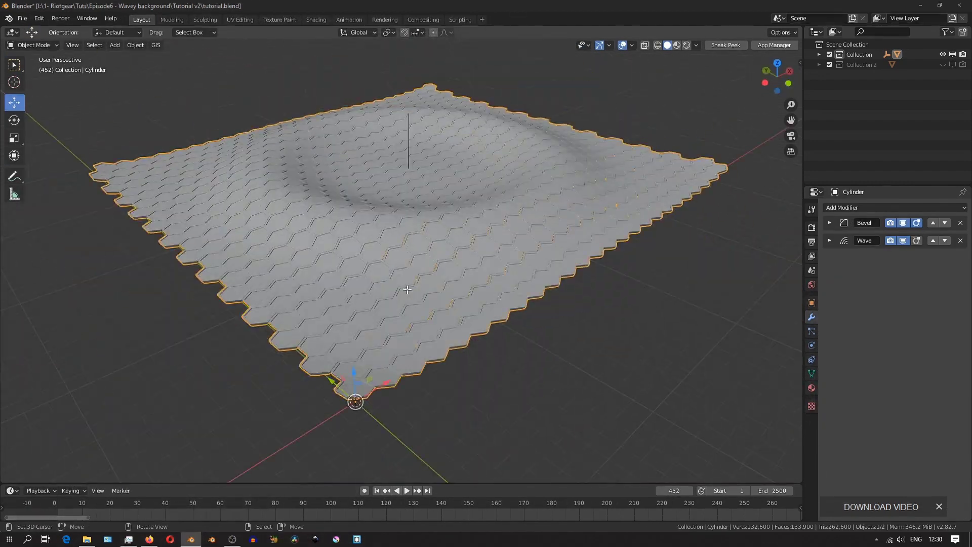
pyautogui.click(33, 45)
pyautogui.click(30, 101)
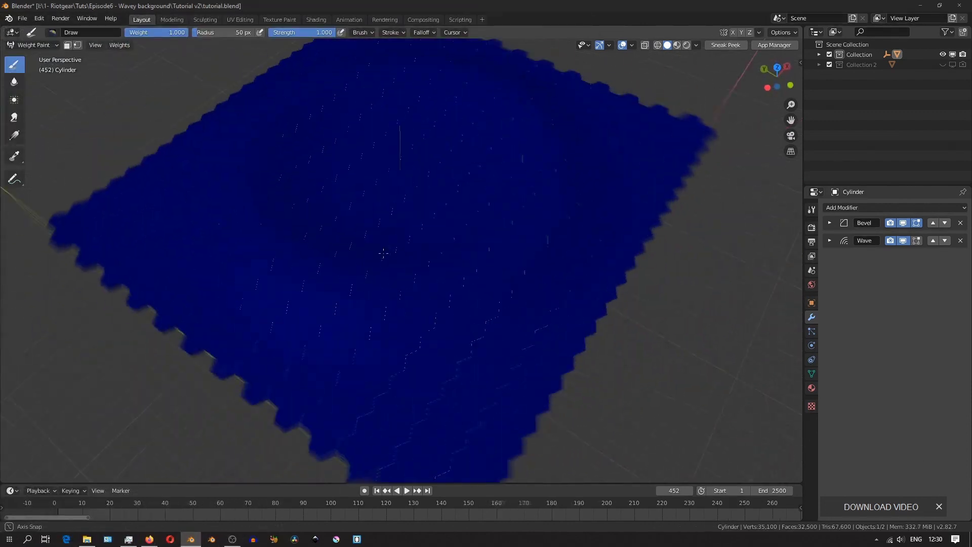
pyautogui.press('Tab')
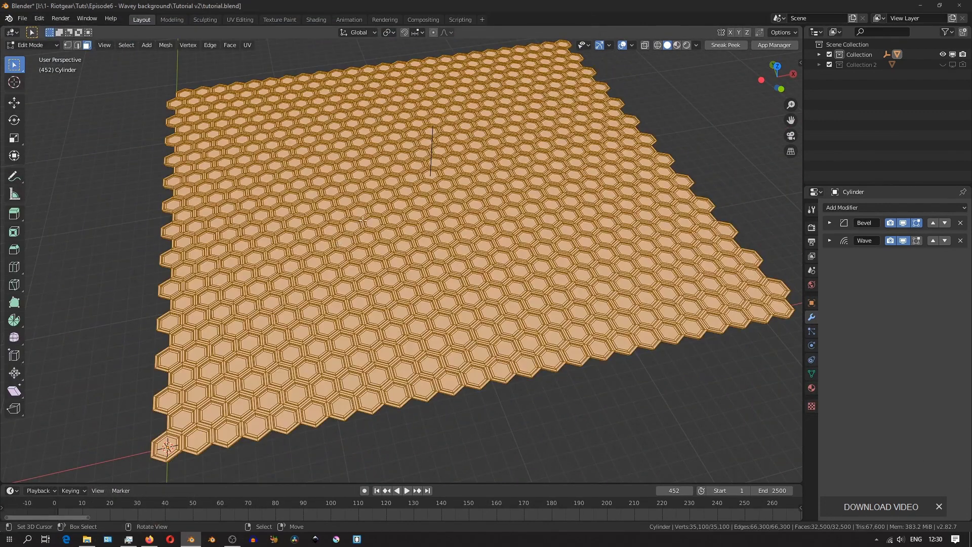
pyautogui.press('Tab')
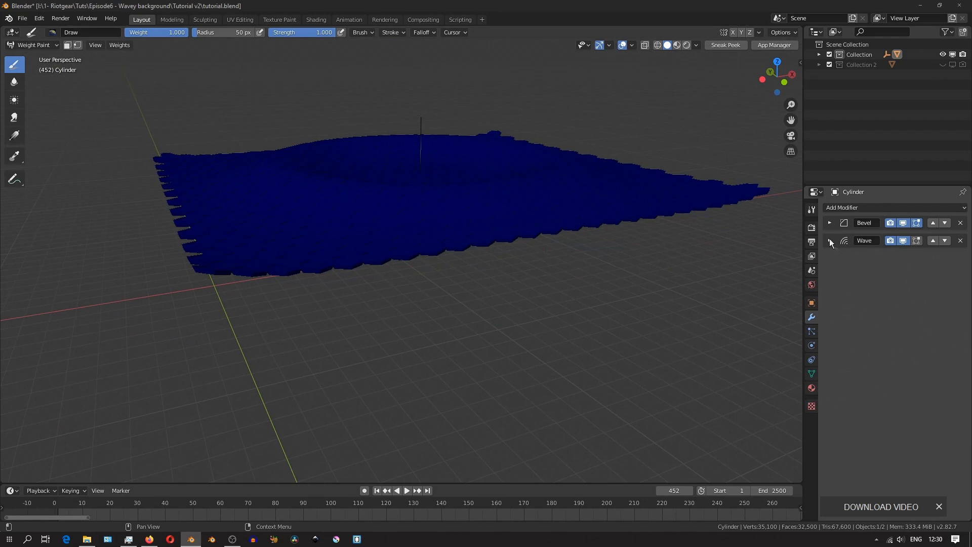
# Step: Set the Wave modifier's Height to 2.5 m
pyautogui.click(829, 241)
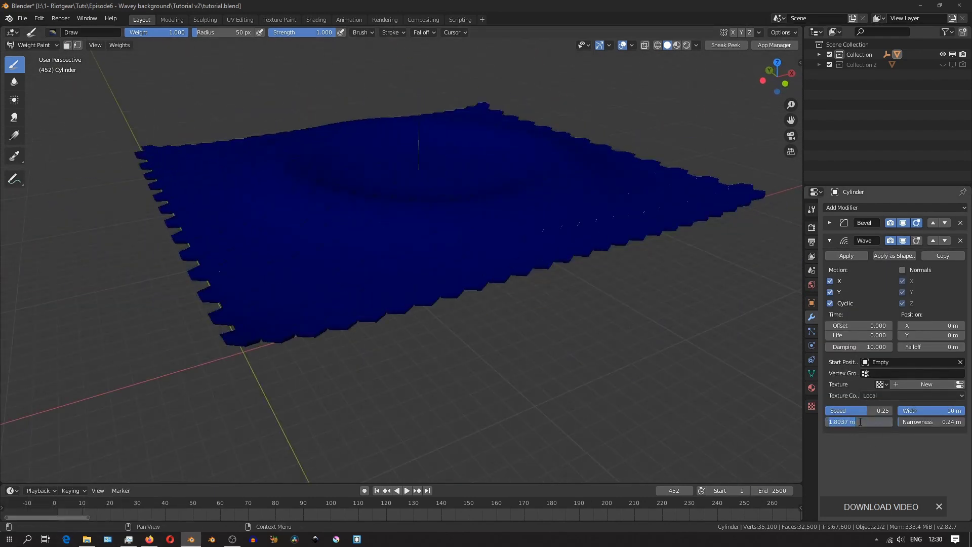
pyautogui.write('2.5')
pyautogui.press('Return')
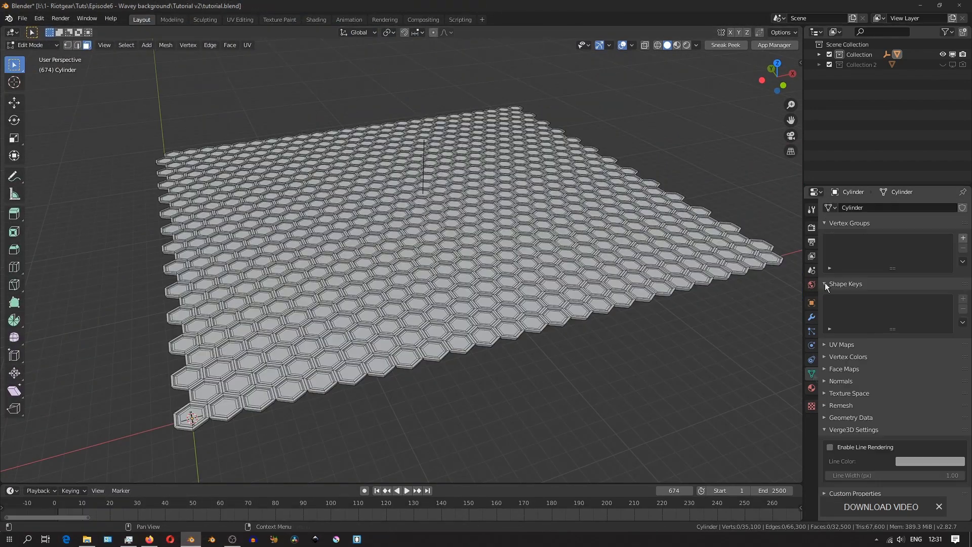
# Step: Add a new vertex group with weight below 1.0 and check the whole mesh in Weight Paint
pyautogui.click(963, 238)
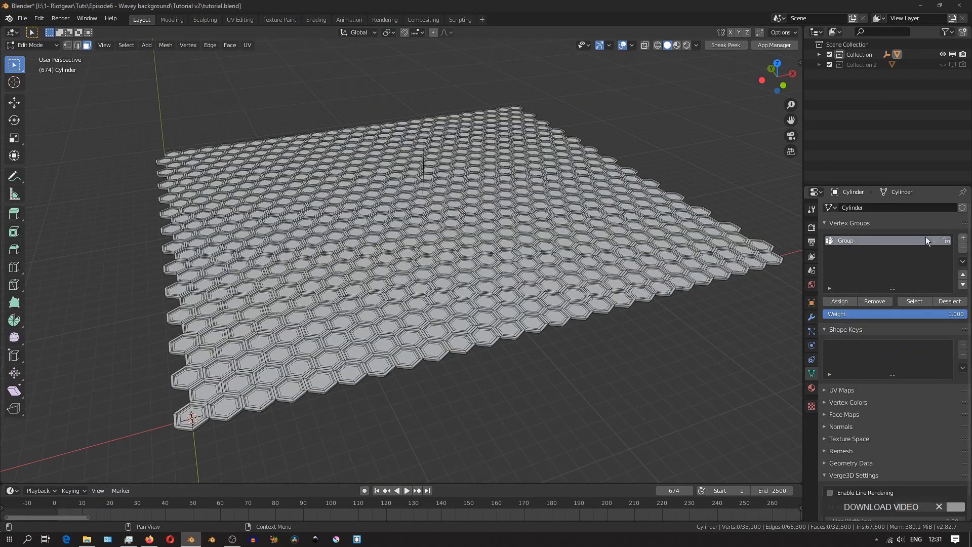
pyautogui.moveTo(308, 284); pyautogui.dragTo(340, 304, button='middle')
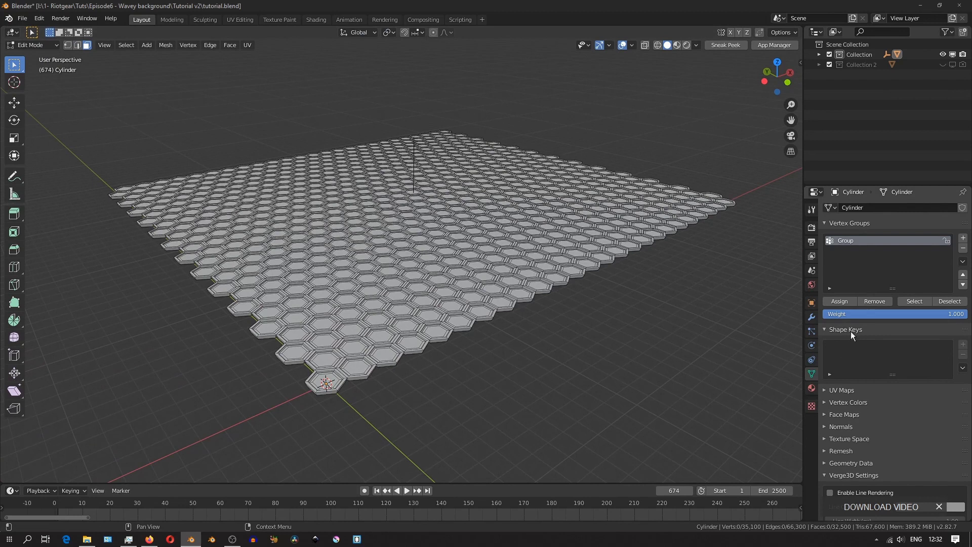
pyautogui.moveTo(865, 313); pyautogui.dragTo(855, 314)
pyautogui.press('a')
pyautogui.hotkey('ctrl', 'Tab')
pyautogui.moveTo(556, 263); pyautogui.dragTo(564, 286, button='middle')
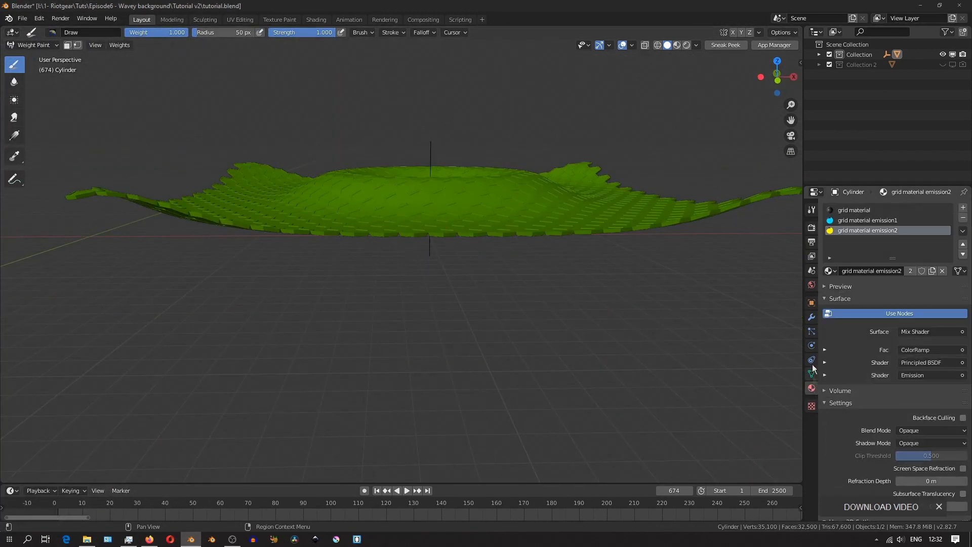
pyautogui.click(811, 317)
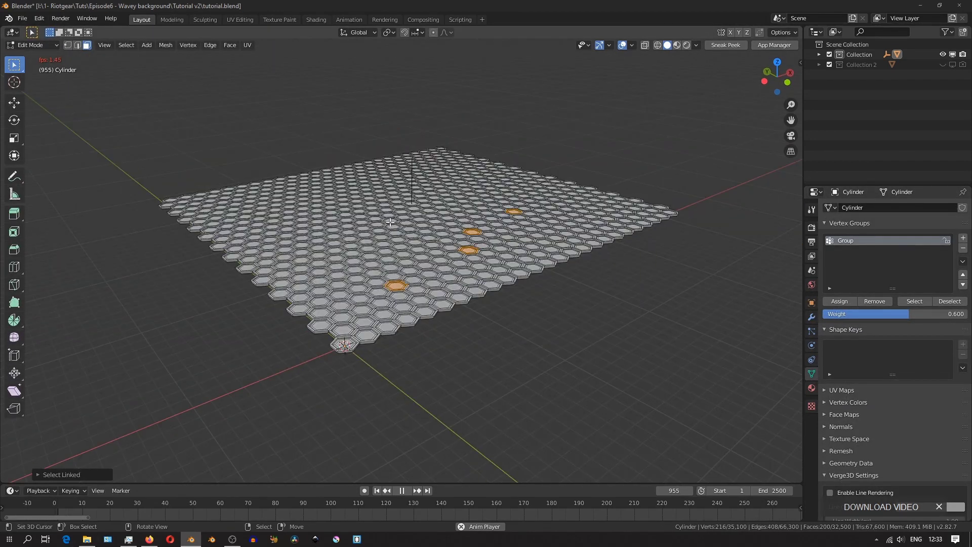
# Step: Select scattered hex cells, grow them to whole cells with Ctrl+L, and begin editing their weight
pyautogui.scroll(1, 390, 222)
pyautogui.keyDown('shift'); pyautogui.click(390, 219); pyautogui.keyUp('shift')
pyautogui.keyDown('shift'); pyautogui.click(352, 214); pyautogui.keyUp('shift')
pyautogui.hotkey('ctrl', 'l')
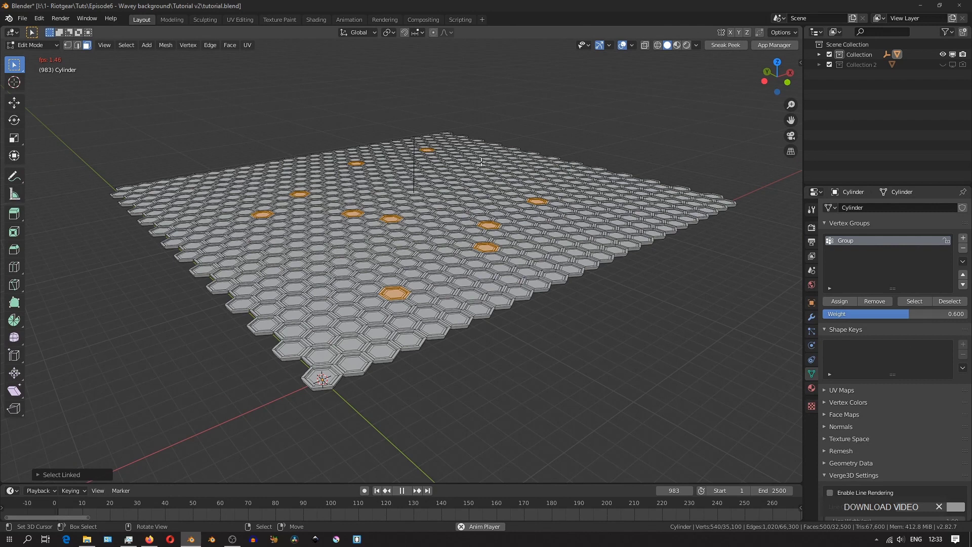
pyautogui.keyDown('shift'); pyautogui.click(178, 202); pyautogui.keyUp('shift')
pyautogui.hotkey('ctrl', 'l')
pyautogui.press('1')
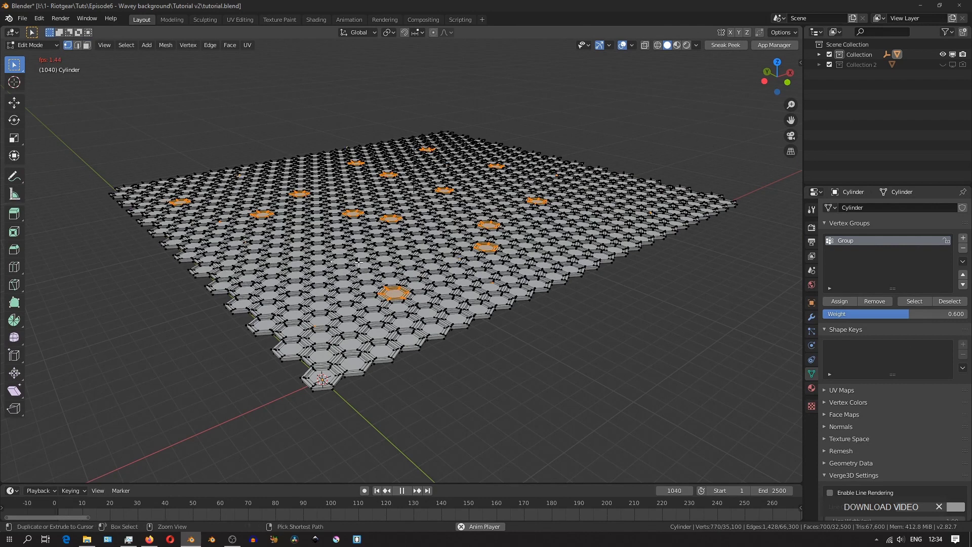
pyautogui.hotkey('ctrl', 'l')
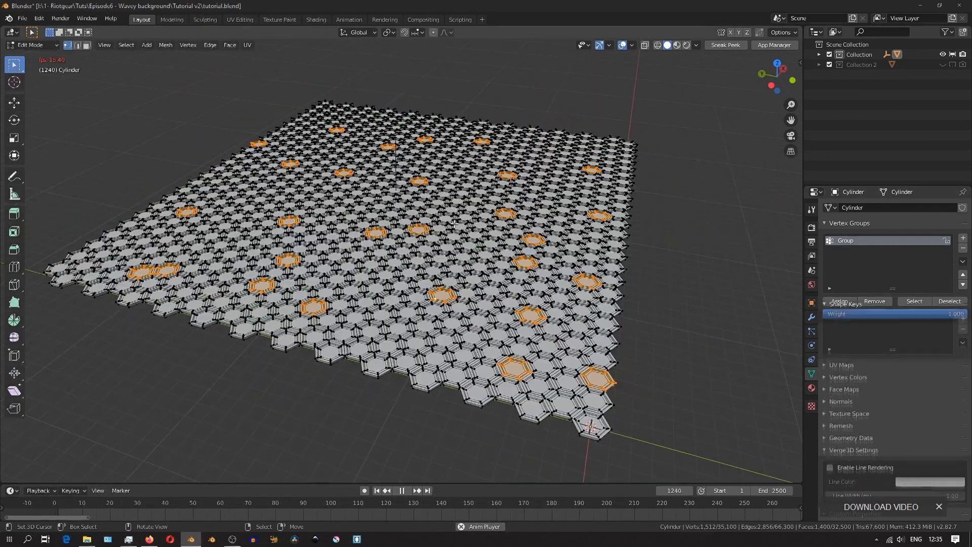
pyautogui.hotkey('alt', 'a')
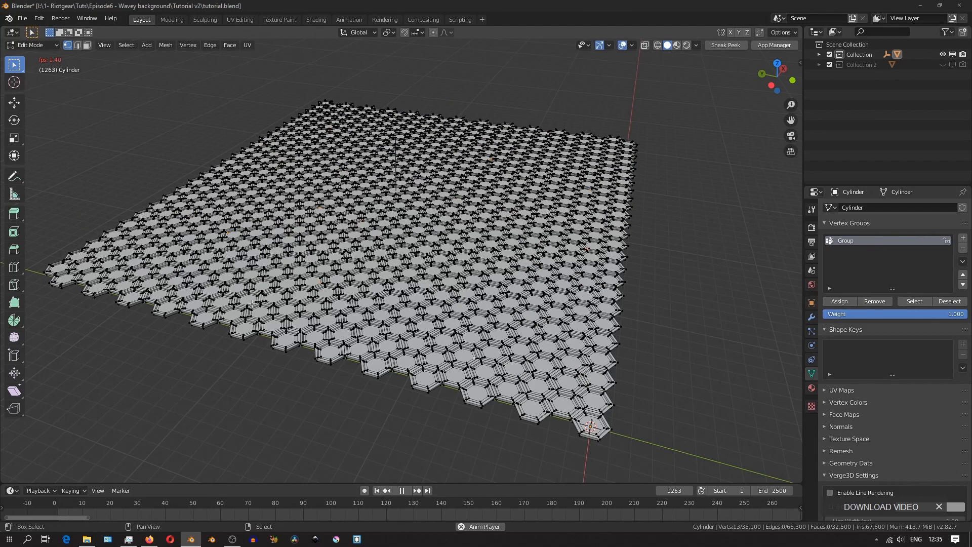
pyautogui.hotkey('ctrl', 'l')
pyautogui.click(886, 313)
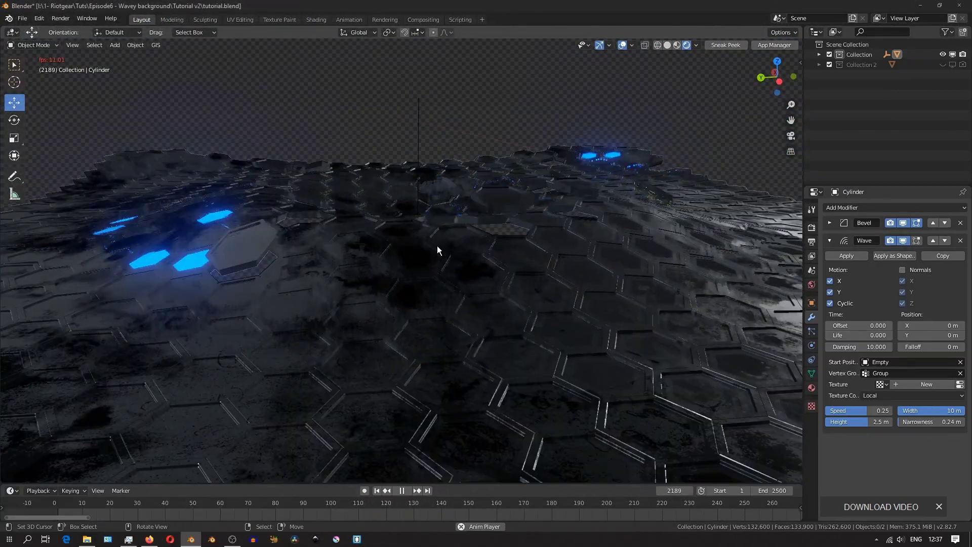
# Step: Switch the hex grid to Weight Paint mode to view its vertex weights
pyautogui.moveTo(390, 241); pyautogui.dragTo(414, 281, button='middle')
pyautogui.click(50, 44)
pyautogui.click(38, 101)
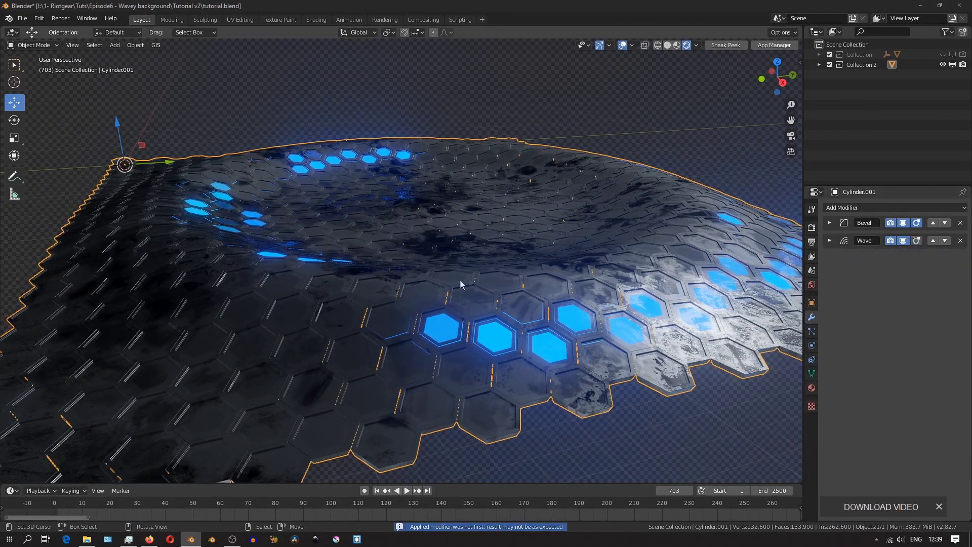
# Step: Switch to Solid shading and stop the animation playback
pyautogui.moveTo(459, 280); pyautogui.dragTo(388, 339, button='middle')
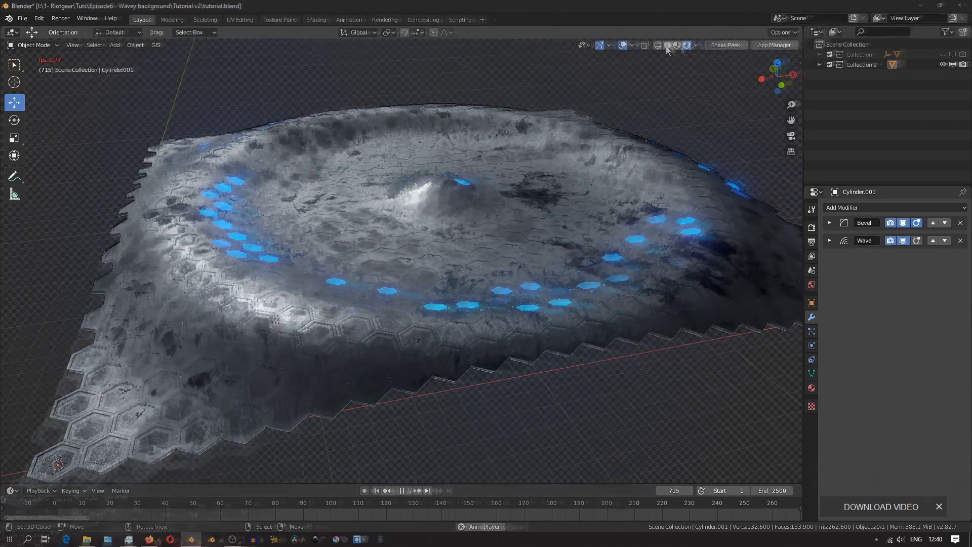
pyautogui.click(666, 46)
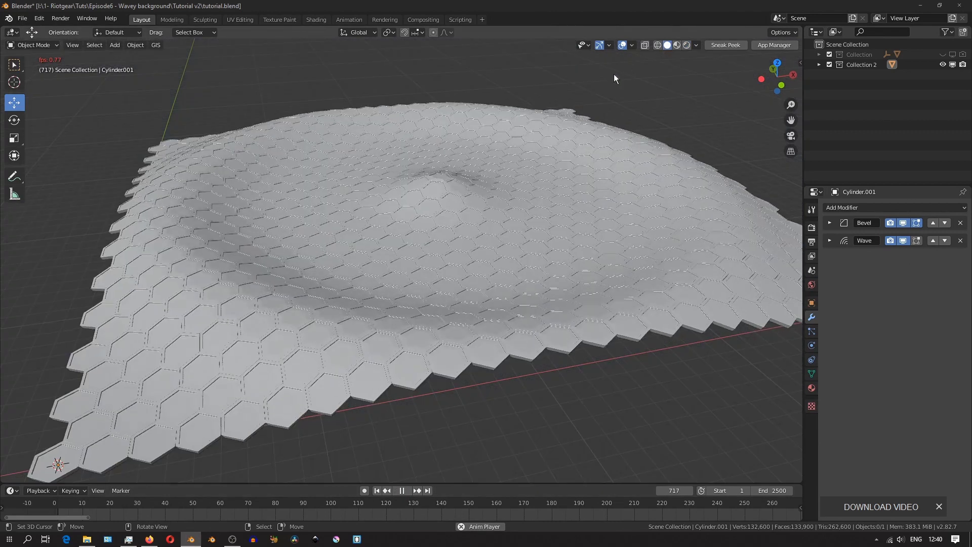
pyautogui.press('space')
pyautogui.moveTo(614, 76); pyautogui.dragTo(297, 286, button='middle')
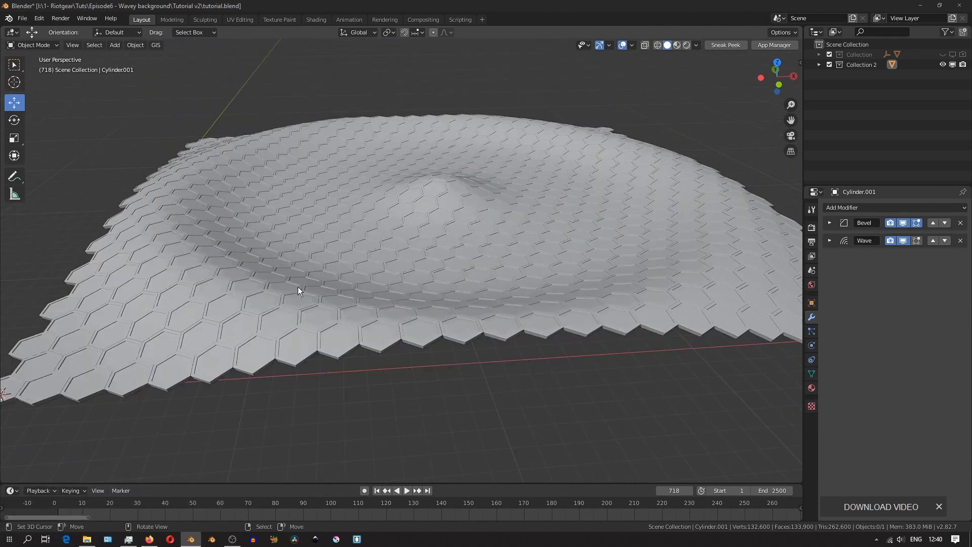
# Step: Separate the grid mesh by loose parts into individual hexagons, then select a single one
pyautogui.press('Tab')
pyautogui.press('p')
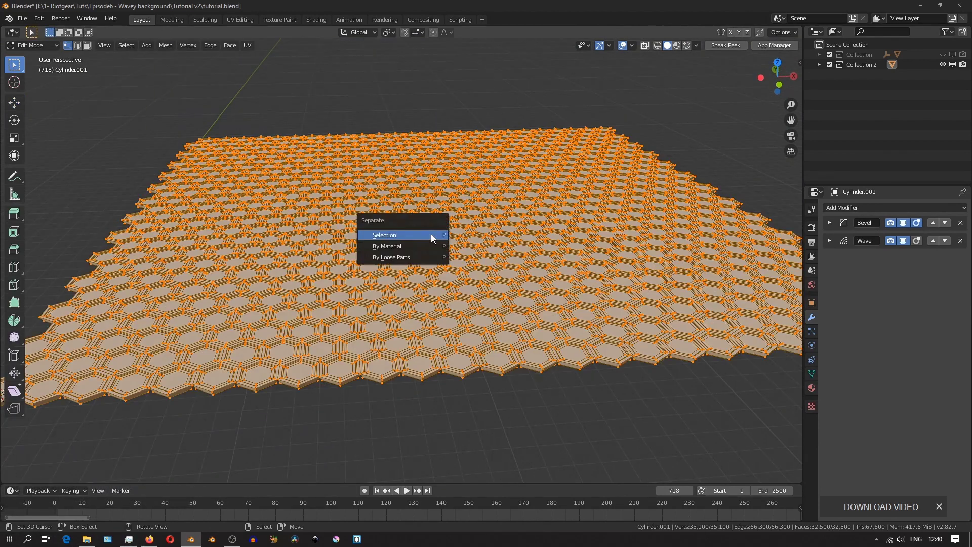
pyautogui.click(406, 257)
pyautogui.press('Tab')
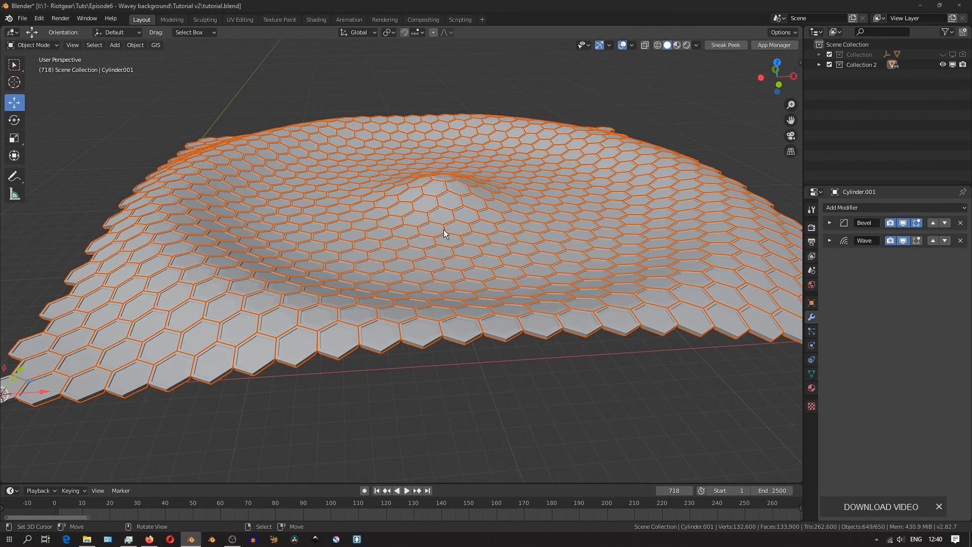
pyautogui.scroll(-5, 412, 225)
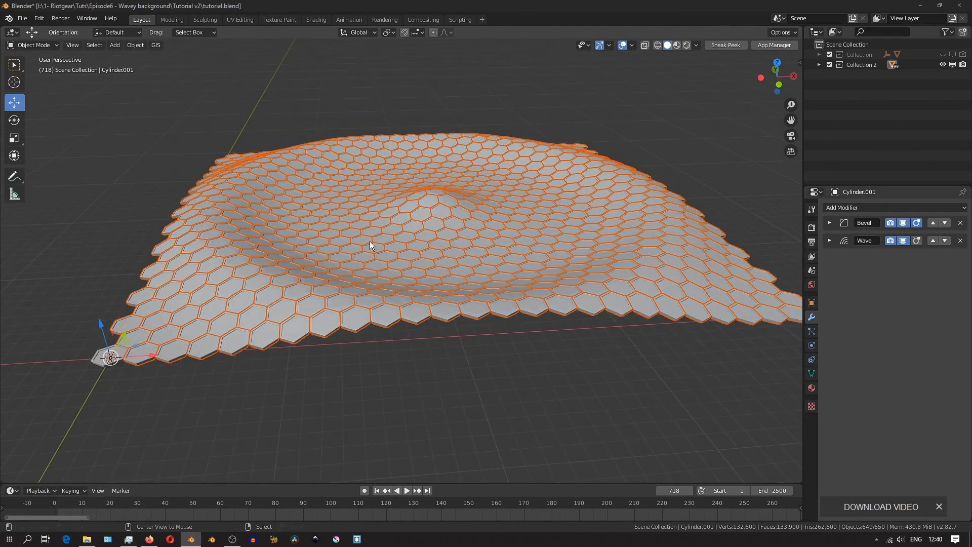
pyautogui.hotkey('alt', 'a')
pyautogui.click(322, 249)
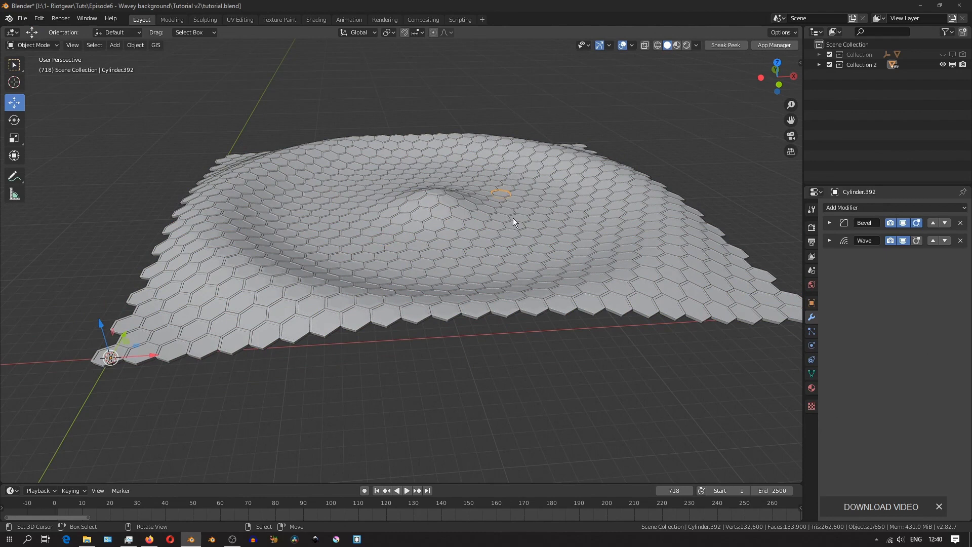
# Step: Move the selected scattered hexagons into a new collection named highest
pyautogui.moveTo(513, 222); pyautogui.dragTo(505, 228, button='middle')
pyautogui.moveTo(444, 255); pyautogui.dragTo(436, 312, button='middle')
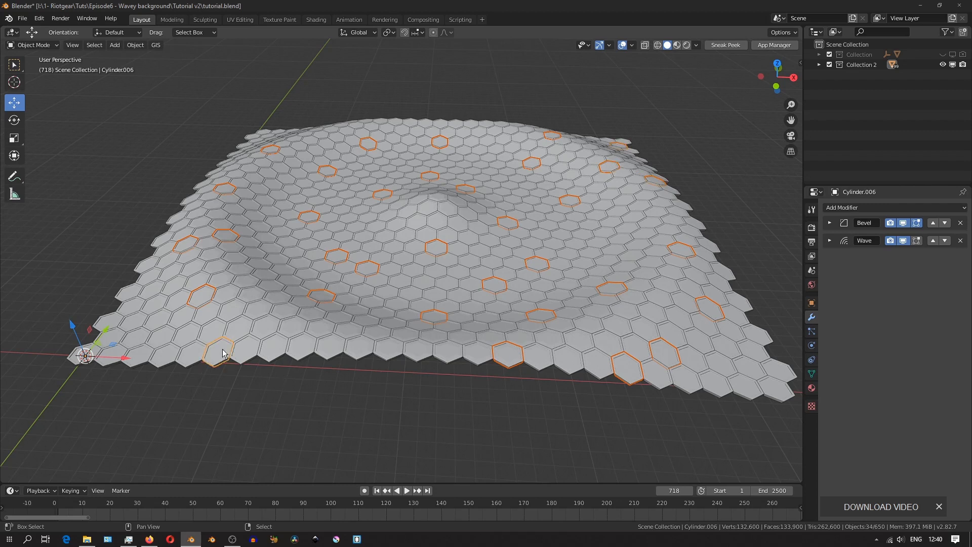
pyautogui.moveTo(223, 352); pyautogui.dragTo(521, 395, button='middle')
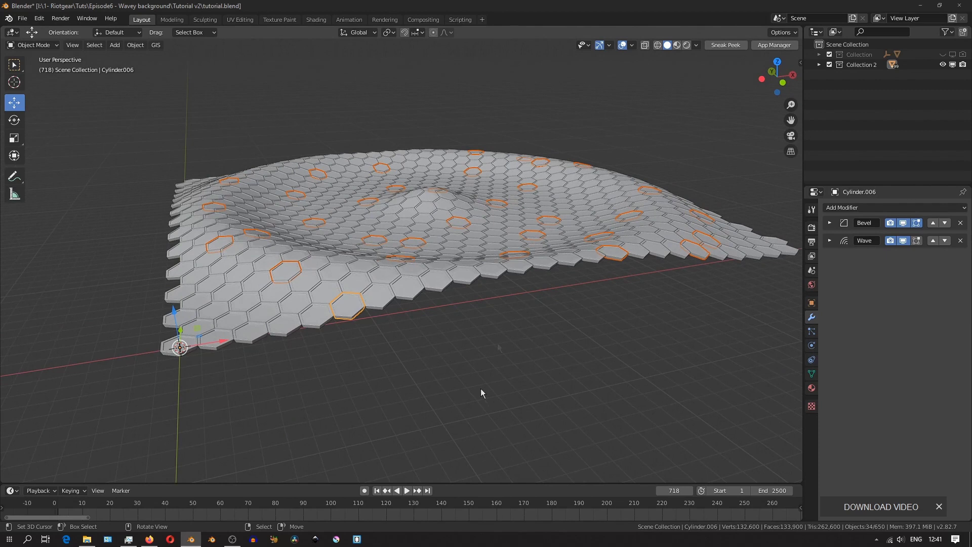
pyautogui.press('m')
pyautogui.click(470, 376)
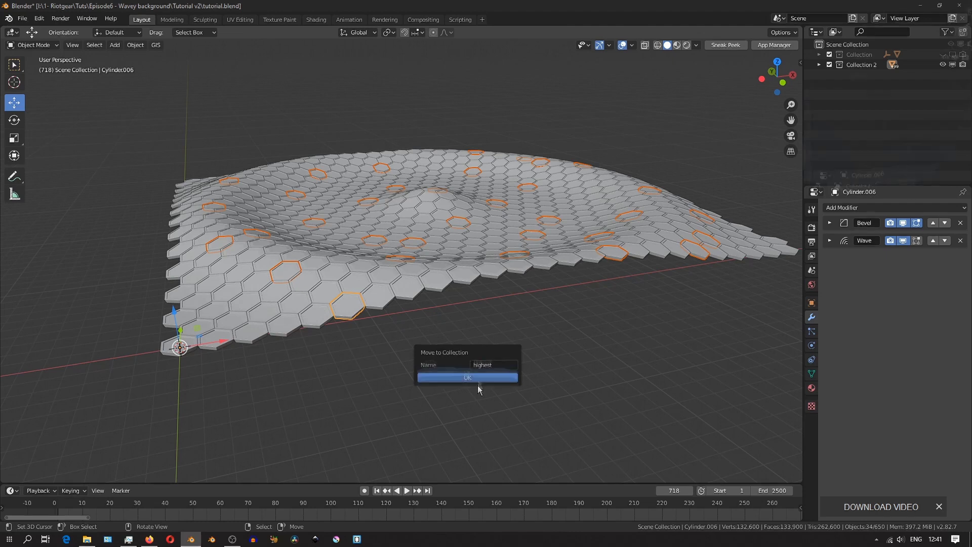
pyautogui.click(478, 379)
pyautogui.click(819, 74)
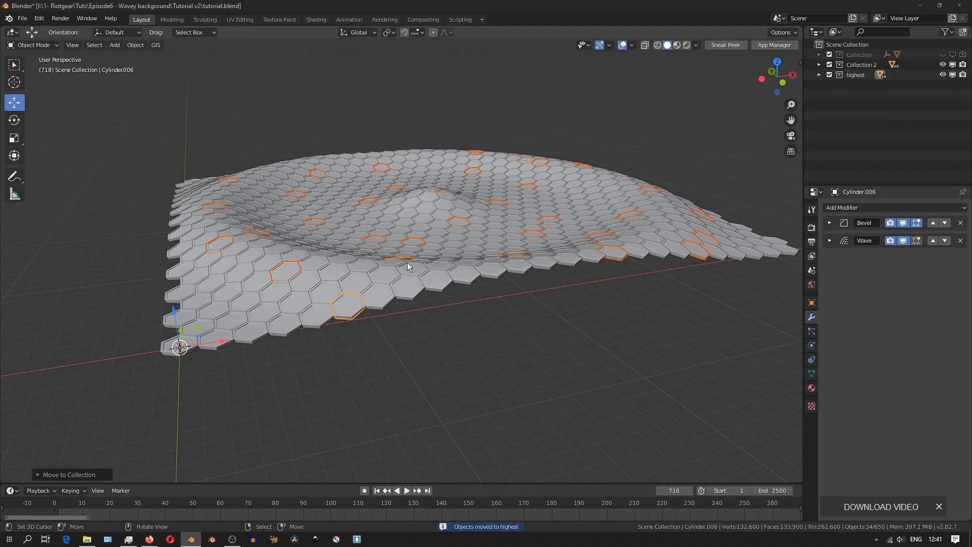
# Step: Set Wave Height to 2.5 m, copy the modifiers to the selected hexagons, and play the animation
pyautogui.click(829, 240)
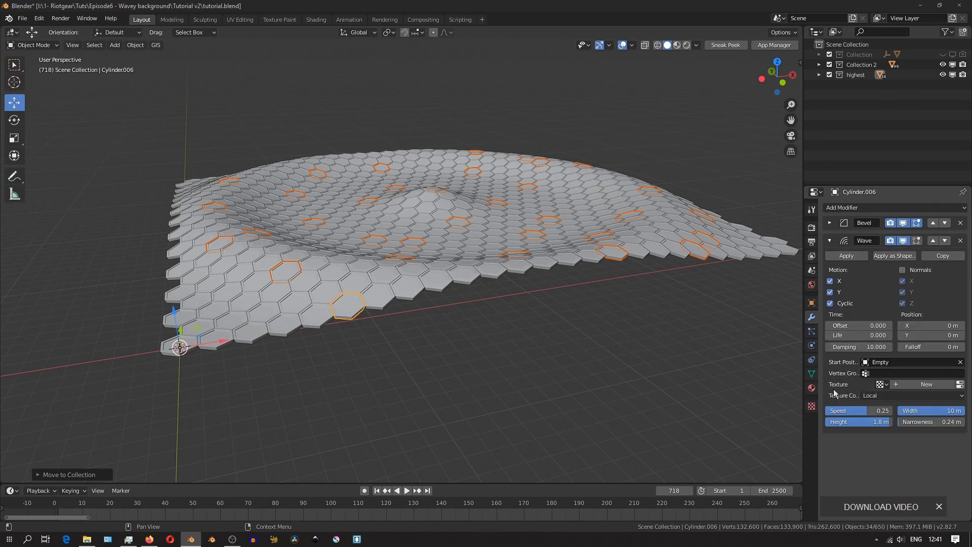
pyautogui.doubleClick(866, 421)
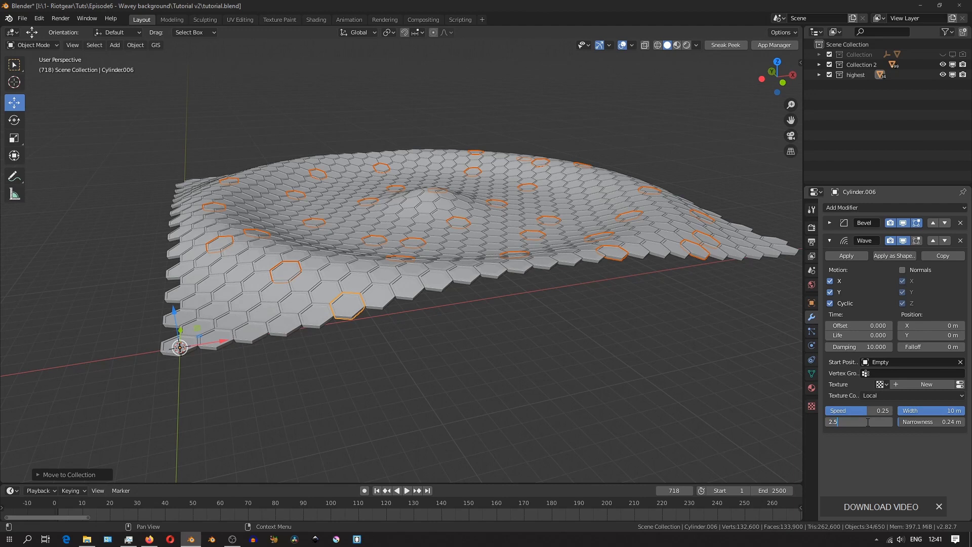
pyautogui.press('Return')
pyautogui.moveTo(486, 315); pyautogui.dragTo(411, 320, button='middle')
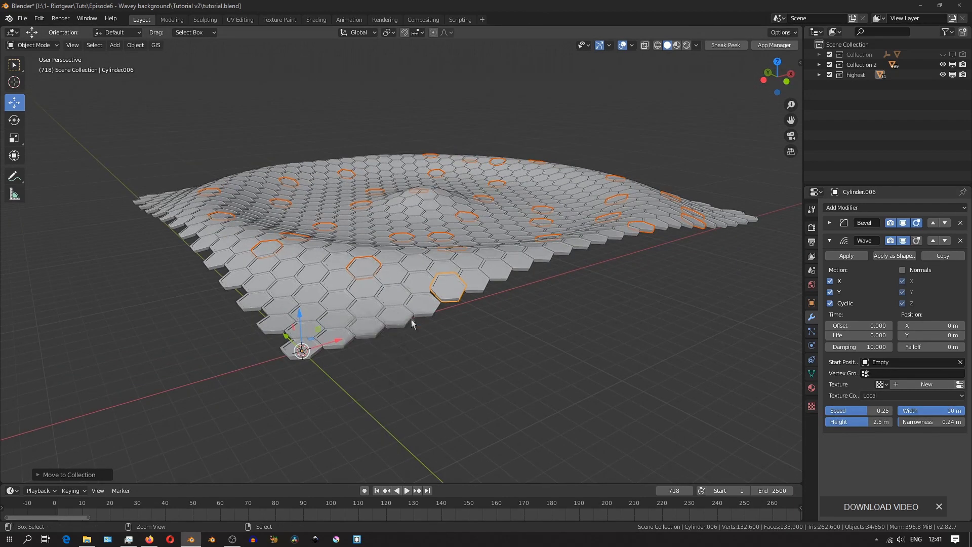
pyautogui.hotkey('ctrl', 'l')
pyautogui.click(397, 390)
pyautogui.moveTo(396, 385); pyautogui.dragTo(536, 330, button='middle')
pyautogui.press('space')
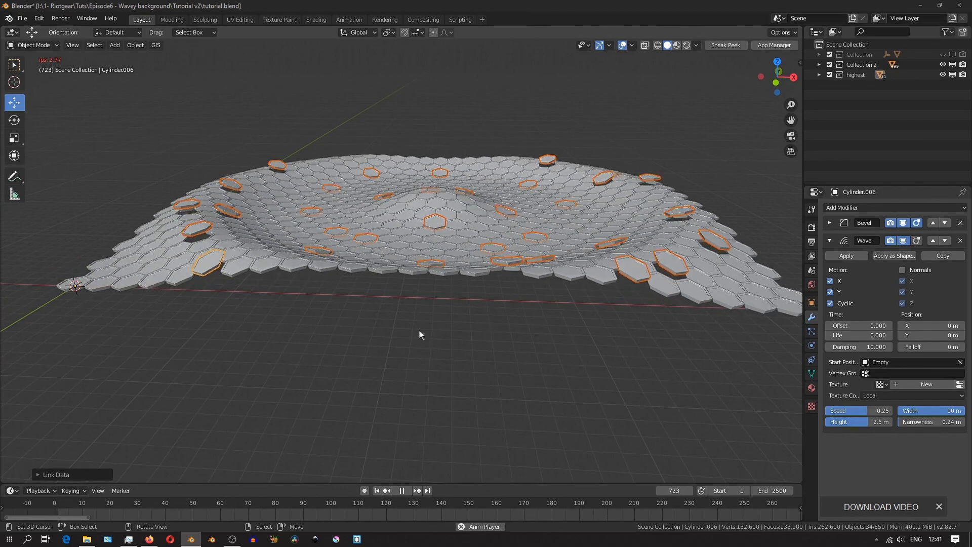
pyautogui.moveTo(418, 329); pyautogui.dragTo(533, 320, button='middle')
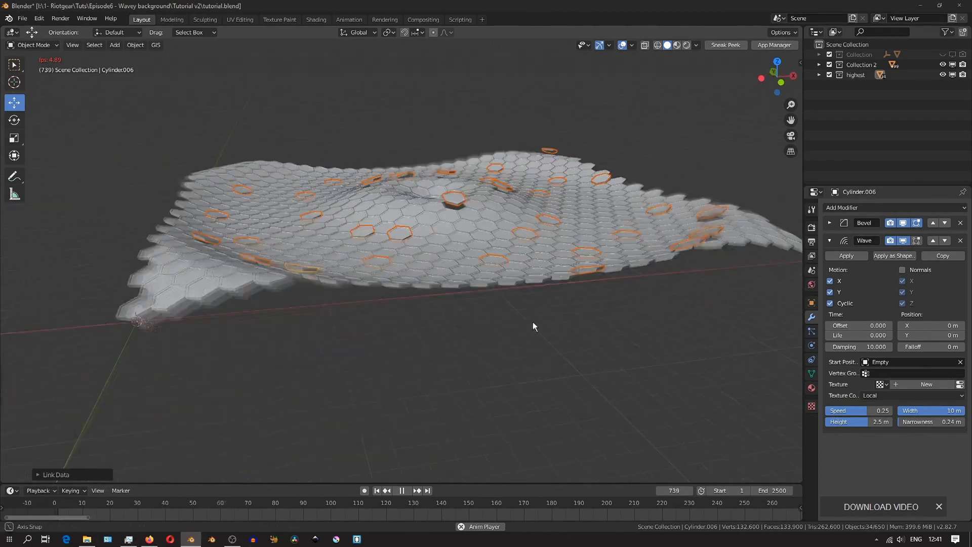
# Step: Stop playback and select a new scattered set of hexagons across the grid
pyautogui.moveTo(400, 316); pyautogui.dragTo(405, 314, button='middle')
pyautogui.press('space')
pyautogui.click(373, 306)
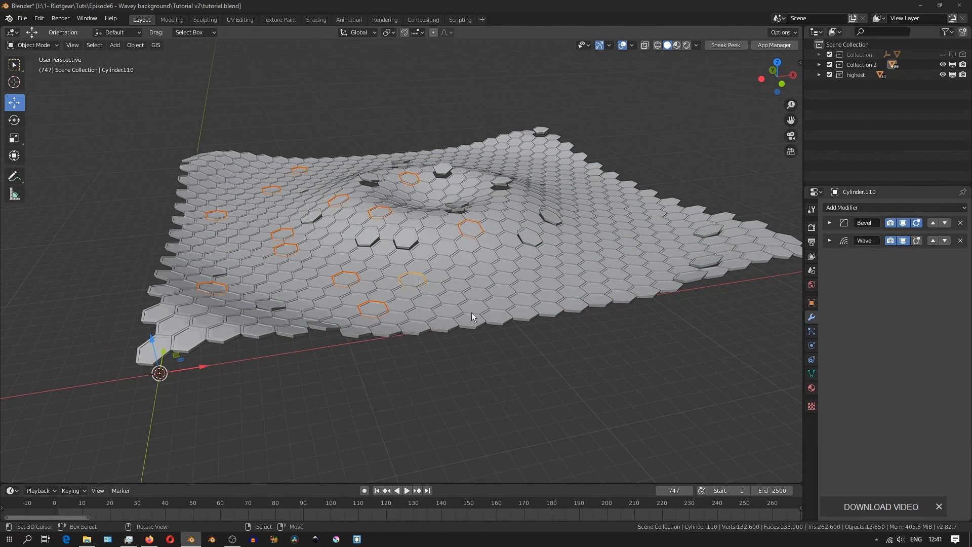
pyautogui.moveTo(471, 313); pyautogui.dragTo(382, 347, button='middle')
pyautogui.keyDown('shift'); pyautogui.click(382, 349); pyautogui.keyUp('shift')
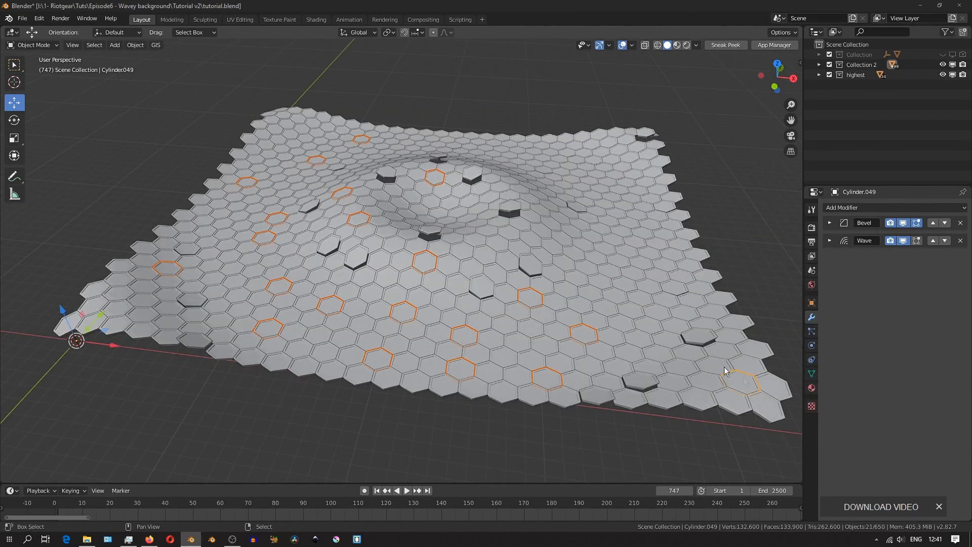
pyautogui.keyDown('shift'); pyautogui.click(599, 280); pyautogui.keyUp('shift')
pyautogui.keyDown('shift'); pyautogui.click(571, 231); pyautogui.keyUp('shift')
pyautogui.keyDown('shift'); pyautogui.click(619, 190); pyautogui.keyUp('shift')
pyautogui.keyDown('shift'); pyautogui.click(553, 177); pyautogui.keyUp('shift')
pyautogui.keyDown('shift'); pyautogui.click(550, 152); pyautogui.keyUp('shift')
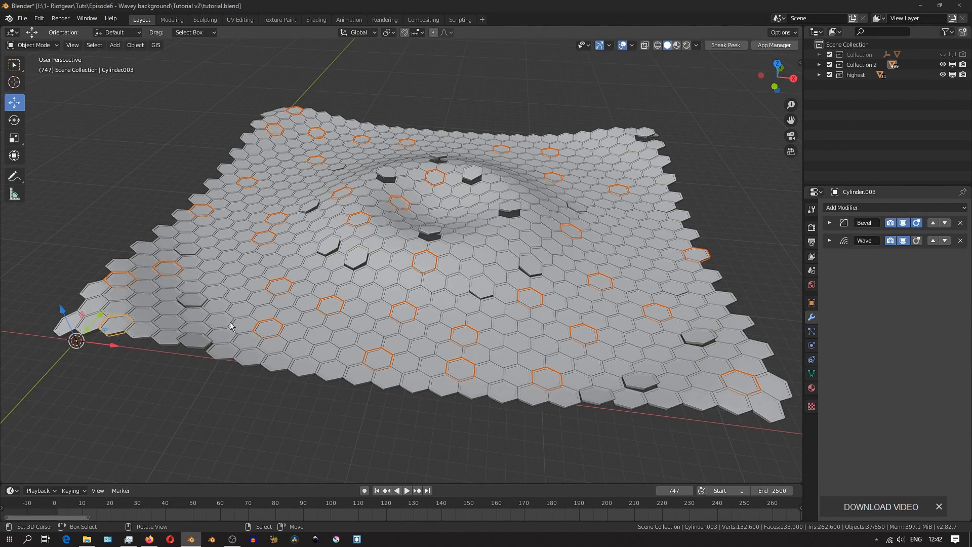
pyautogui.moveTo(419, 286); pyautogui.dragTo(403, 276, button='middle')
# Step: Move the selected hexagons into a new collection named lowest
pyautogui.press('m')
pyautogui.click(424, 260)
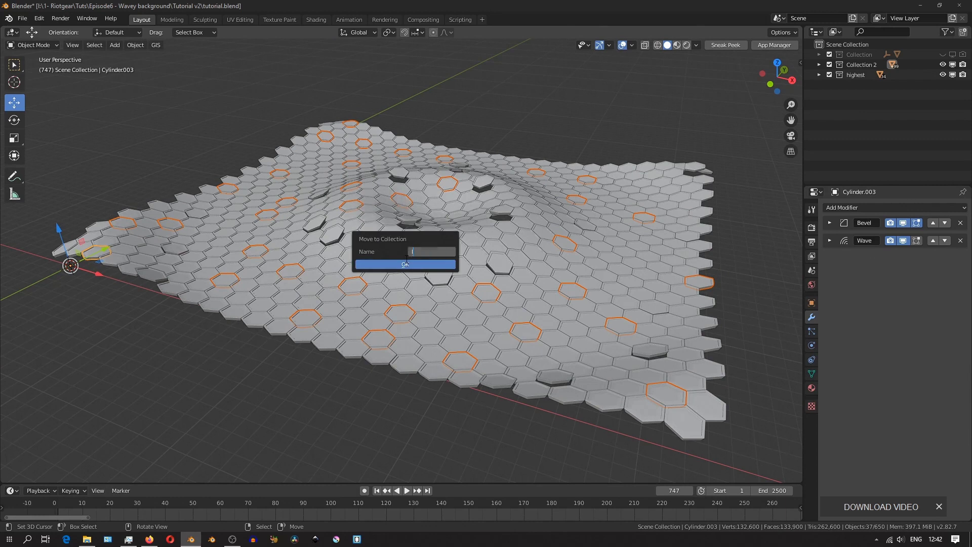
pyautogui.write('lowest')
pyautogui.press('Return')
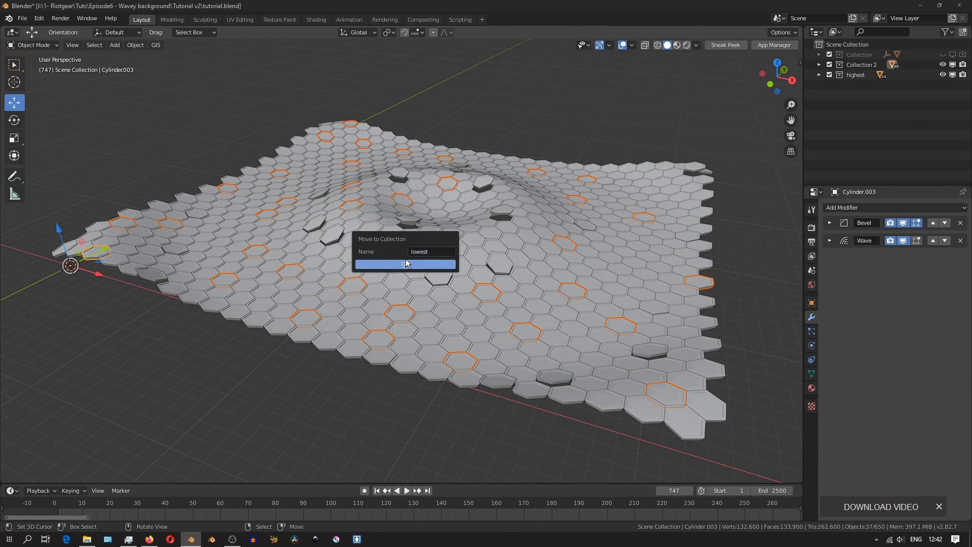
pyautogui.click(405, 264)
pyautogui.moveTo(406, 264); pyautogui.dragTo(268, 307, button='middle')
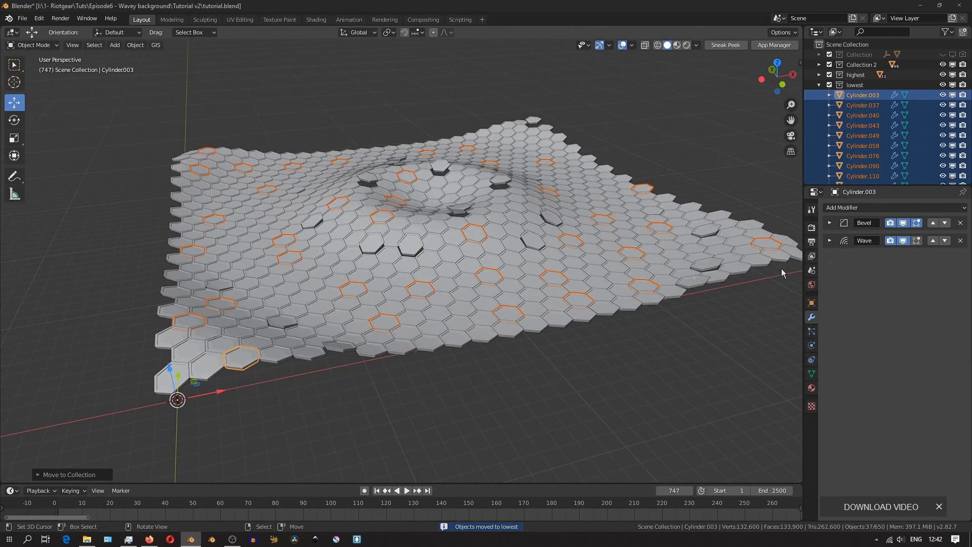
# Step: Copy the 1.1 m-height Wave modifier to the selected hexagons and play the animation
pyautogui.click(829, 241)
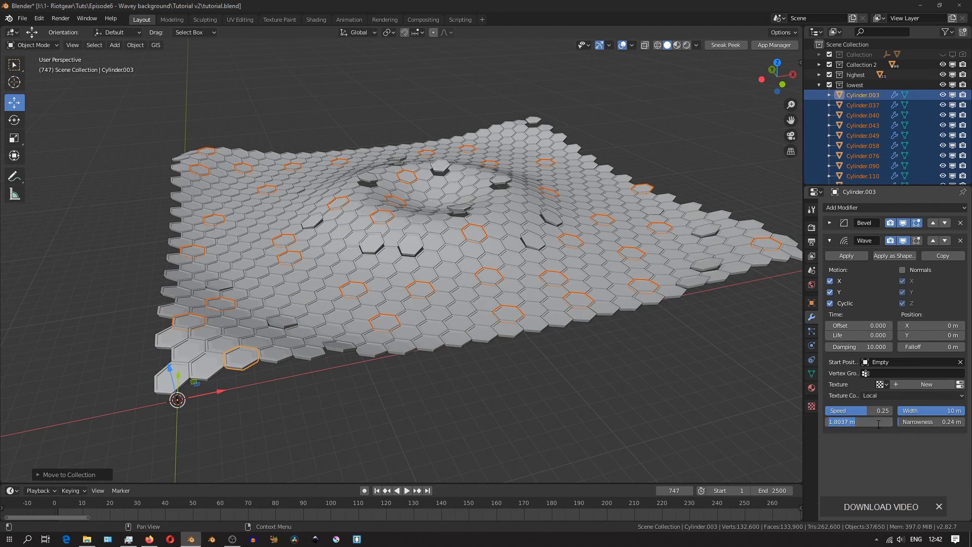
pyautogui.hotkey('ctrl', 'l')
pyautogui.click(527, 368)
pyautogui.moveTo(527, 369); pyautogui.dragTo(233, 329, button='middle')
pyautogui.press('space')
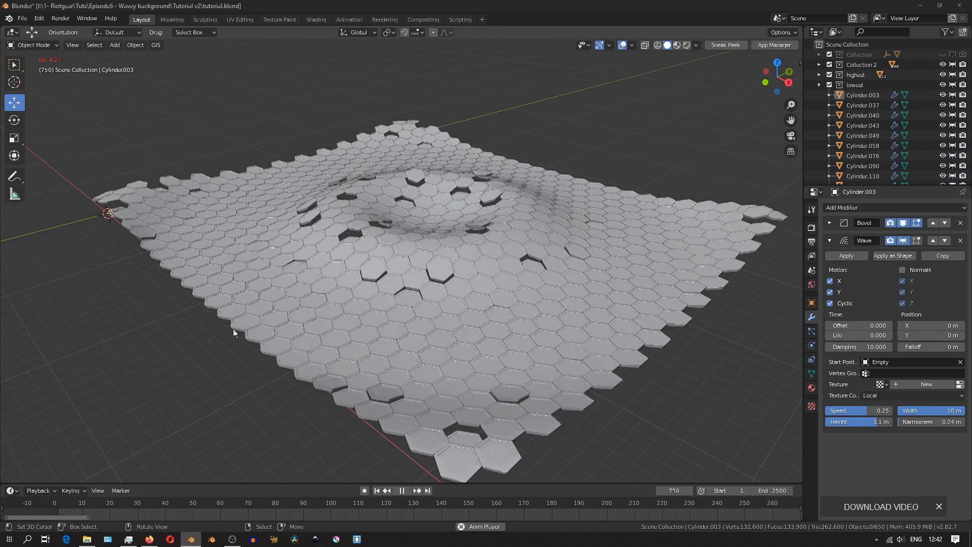
pyautogui.hotkey('alt', 'a')
# Step: Collapse the lowest collection and rename Collection 2 to 'medium'
pyautogui.click(819, 84)
pyautogui.doubleClick(858, 65)
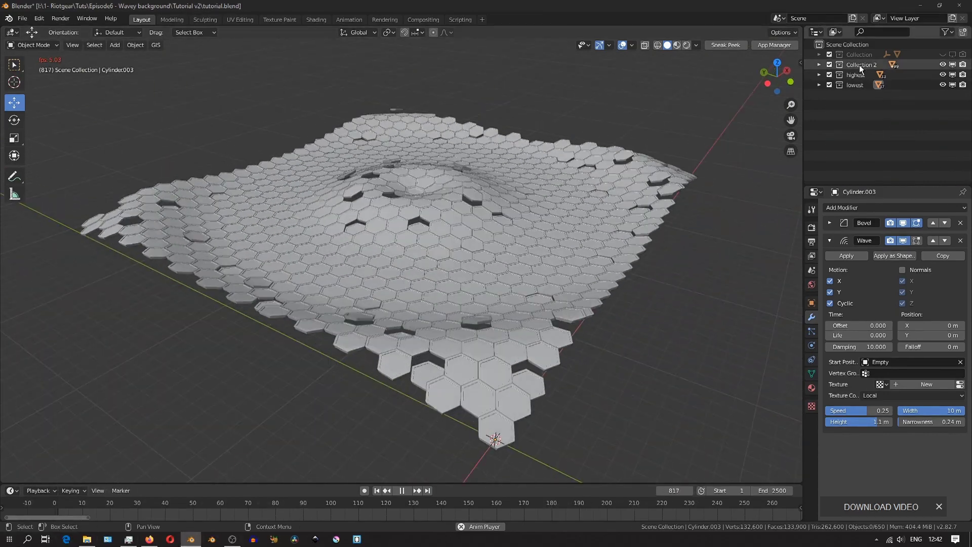
pyautogui.write('medium')
pyautogui.press('Return')
# Step: Preview the rippling hex tiles in Rendered shading, then stop the animation playback
pyautogui.moveTo(456, 228)
pyautogui.mouseDown(button='middle')
pyautogui.moveTo(409, 232)
pyautogui.moveTo(495, 214)
pyautogui.moveTo(517, 308)
pyautogui.moveTo(516, 101)
pyautogui.moveTo(533, 217)
pyautogui.moveTo(353, 276)
pyautogui.moveTo(673, 306)
pyautogui.moveTo(634, 88)
pyautogui.moveTo(488, 222)
pyautogui.moveTo(586, 193)
pyautogui.moveTo(532, 122)
pyautogui.mouseUp(button='middle')
pyautogui.press('z')
pyautogui.press('space')
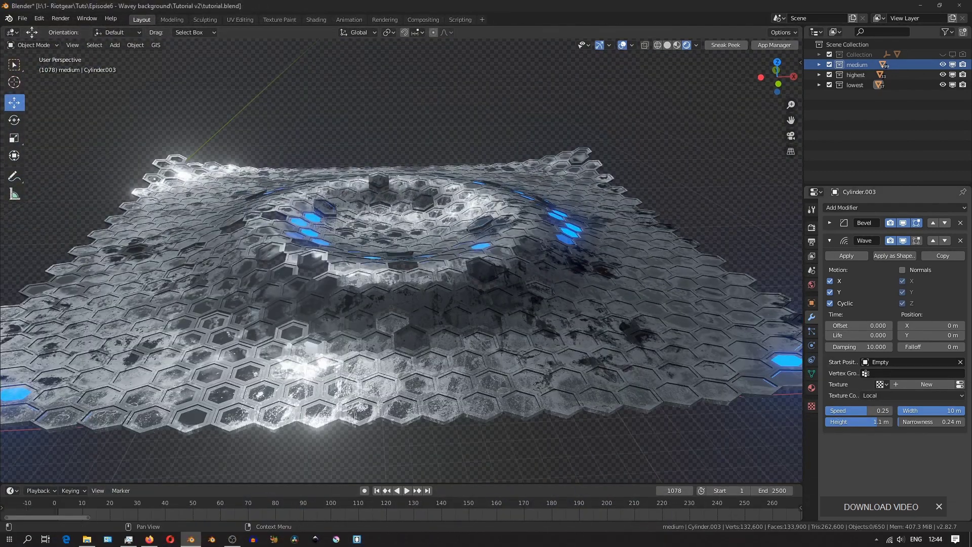
pyautogui.click(233, 539)
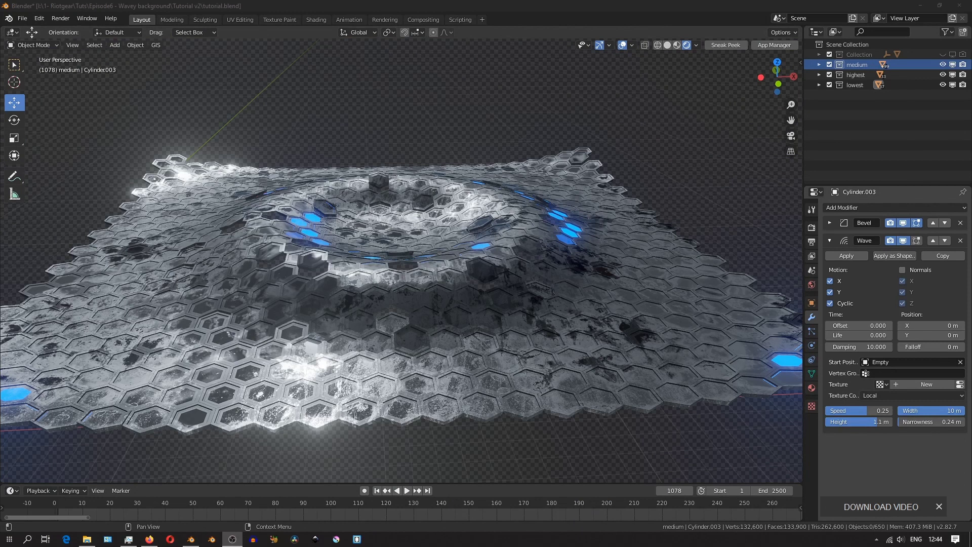